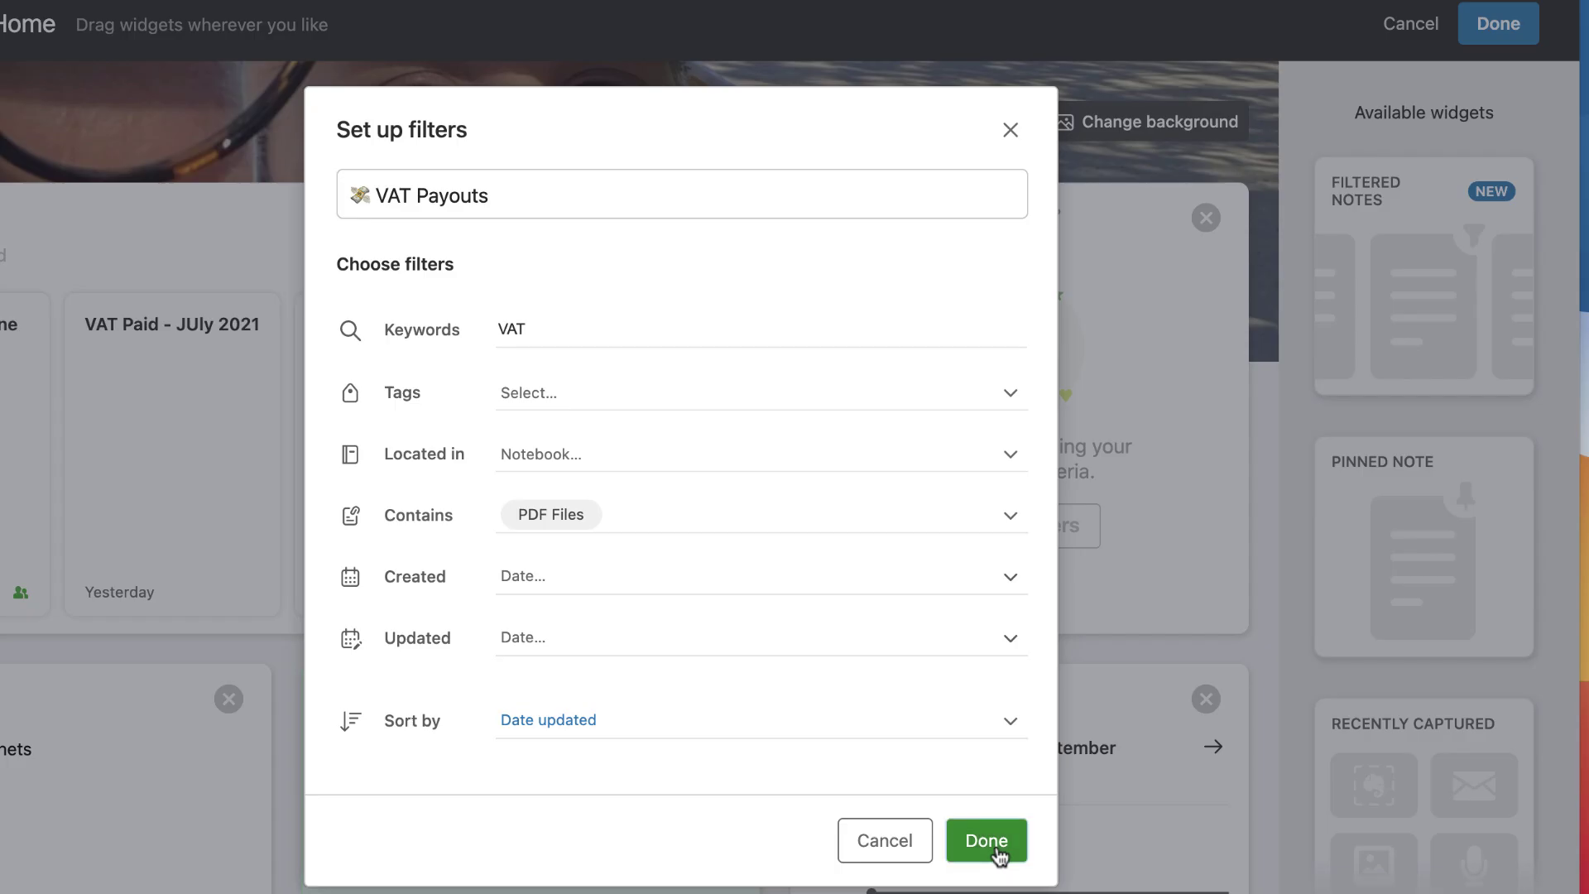
Step: Save the VAT Payouts filter (keyword VAT, Contains PDF Files) to add the widget to Home
click(997, 842)
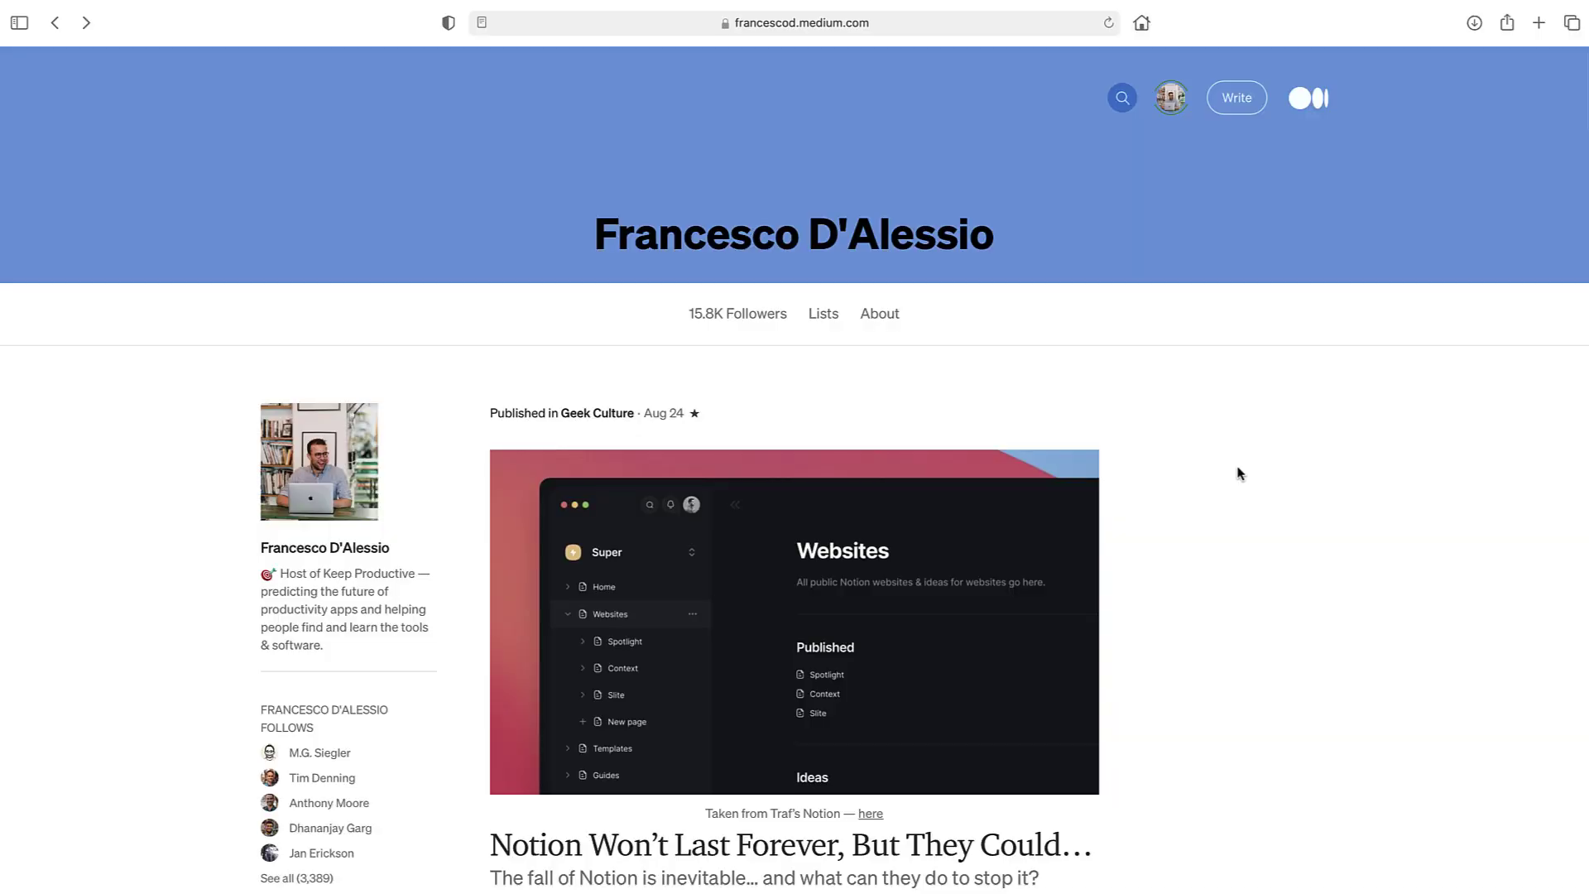
scroll(1239, 473, down, 5)
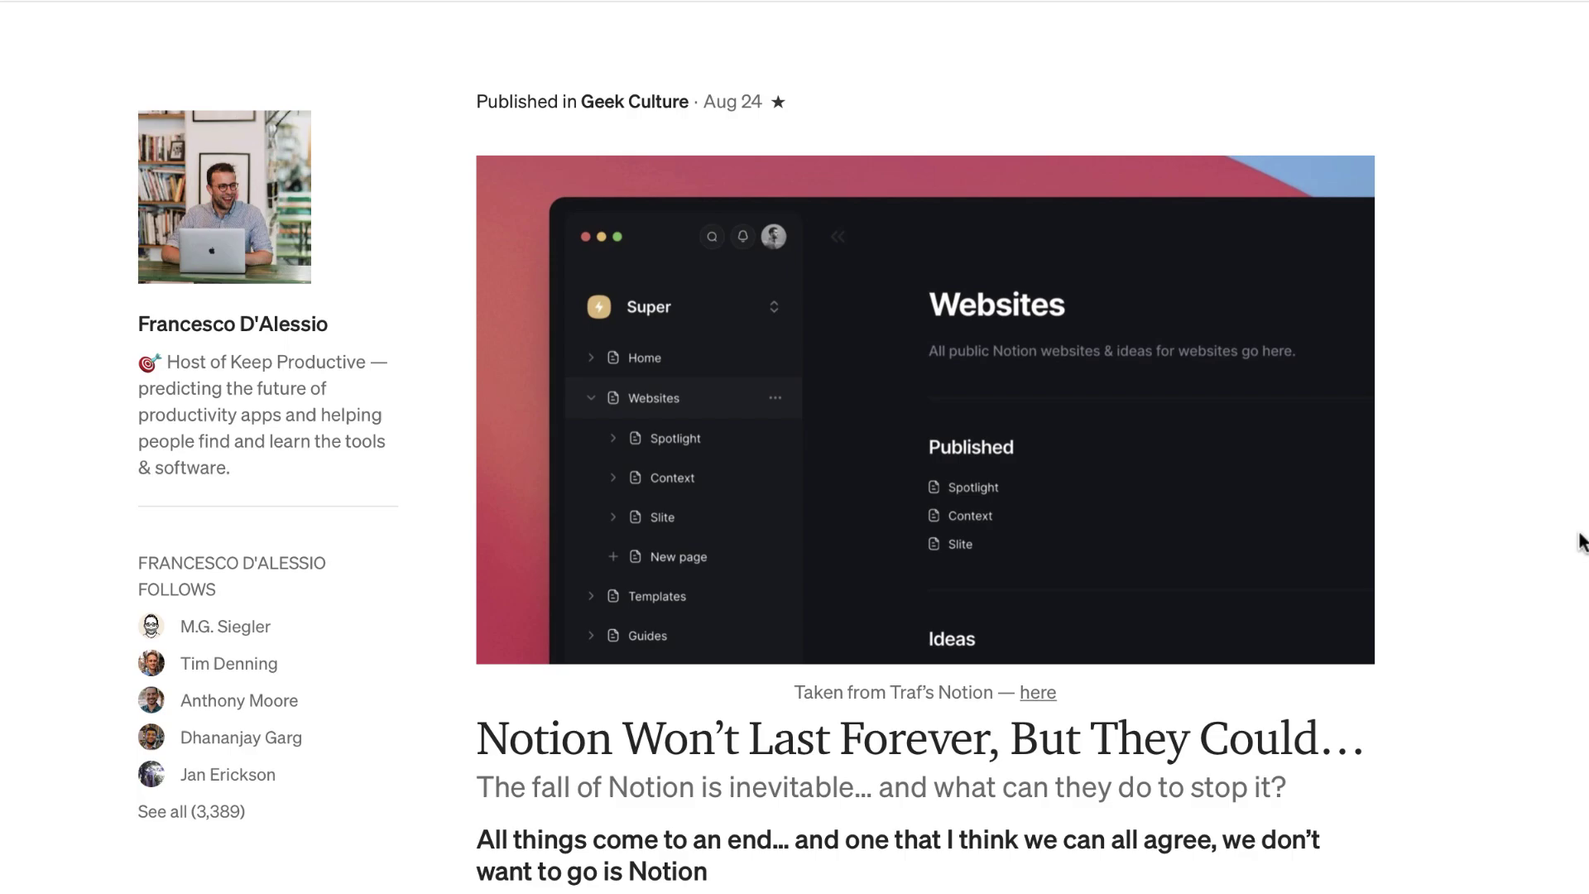
scroll(950, 447, down, 20)
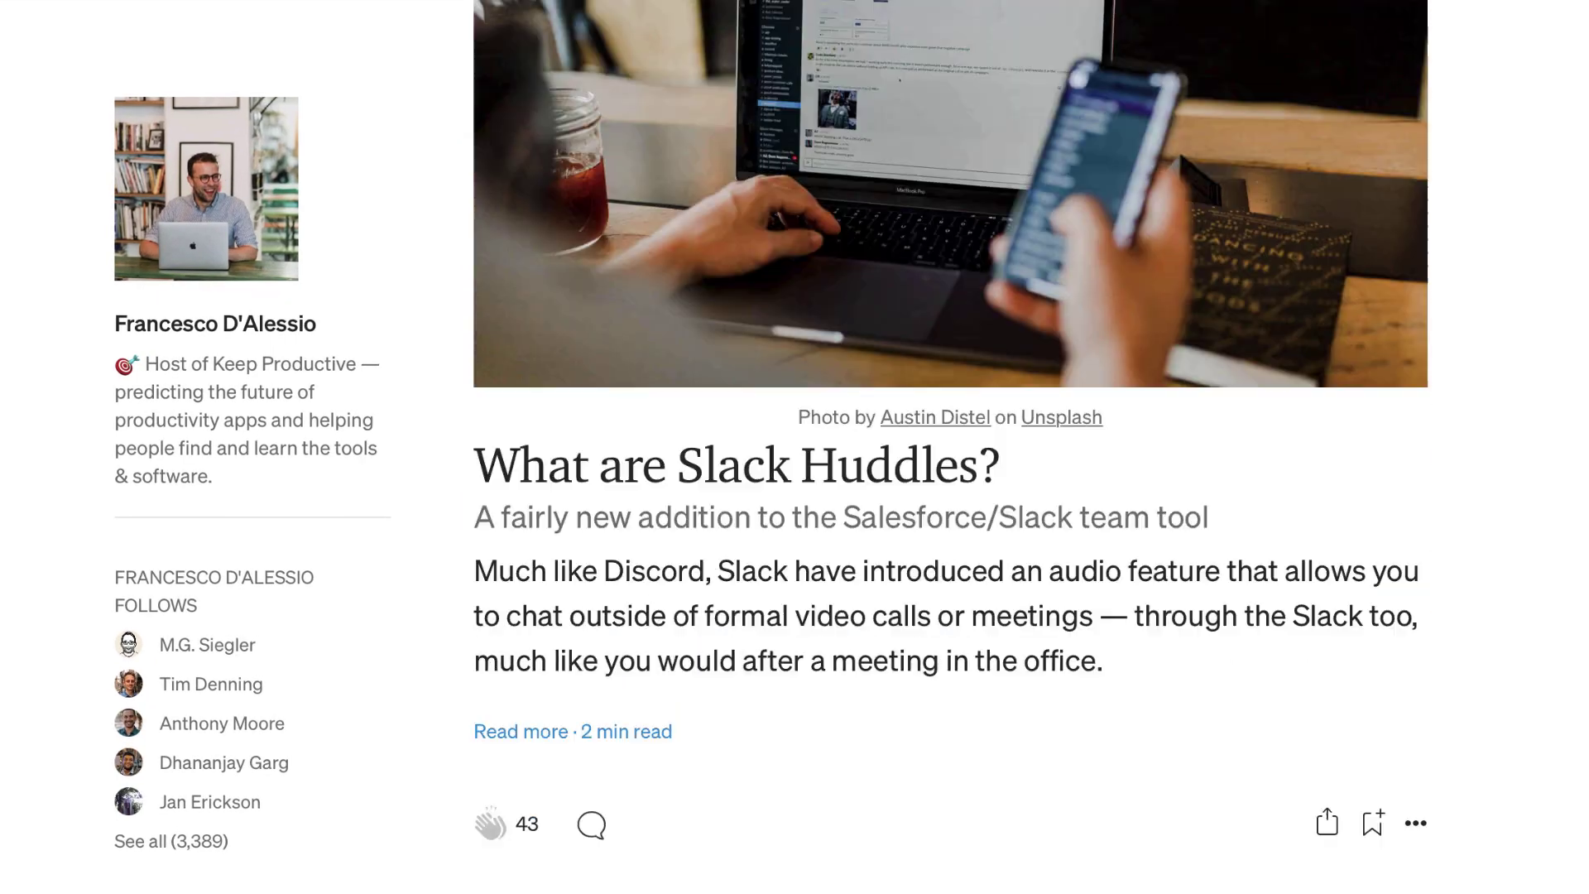
scroll(950, 447, down, 20)
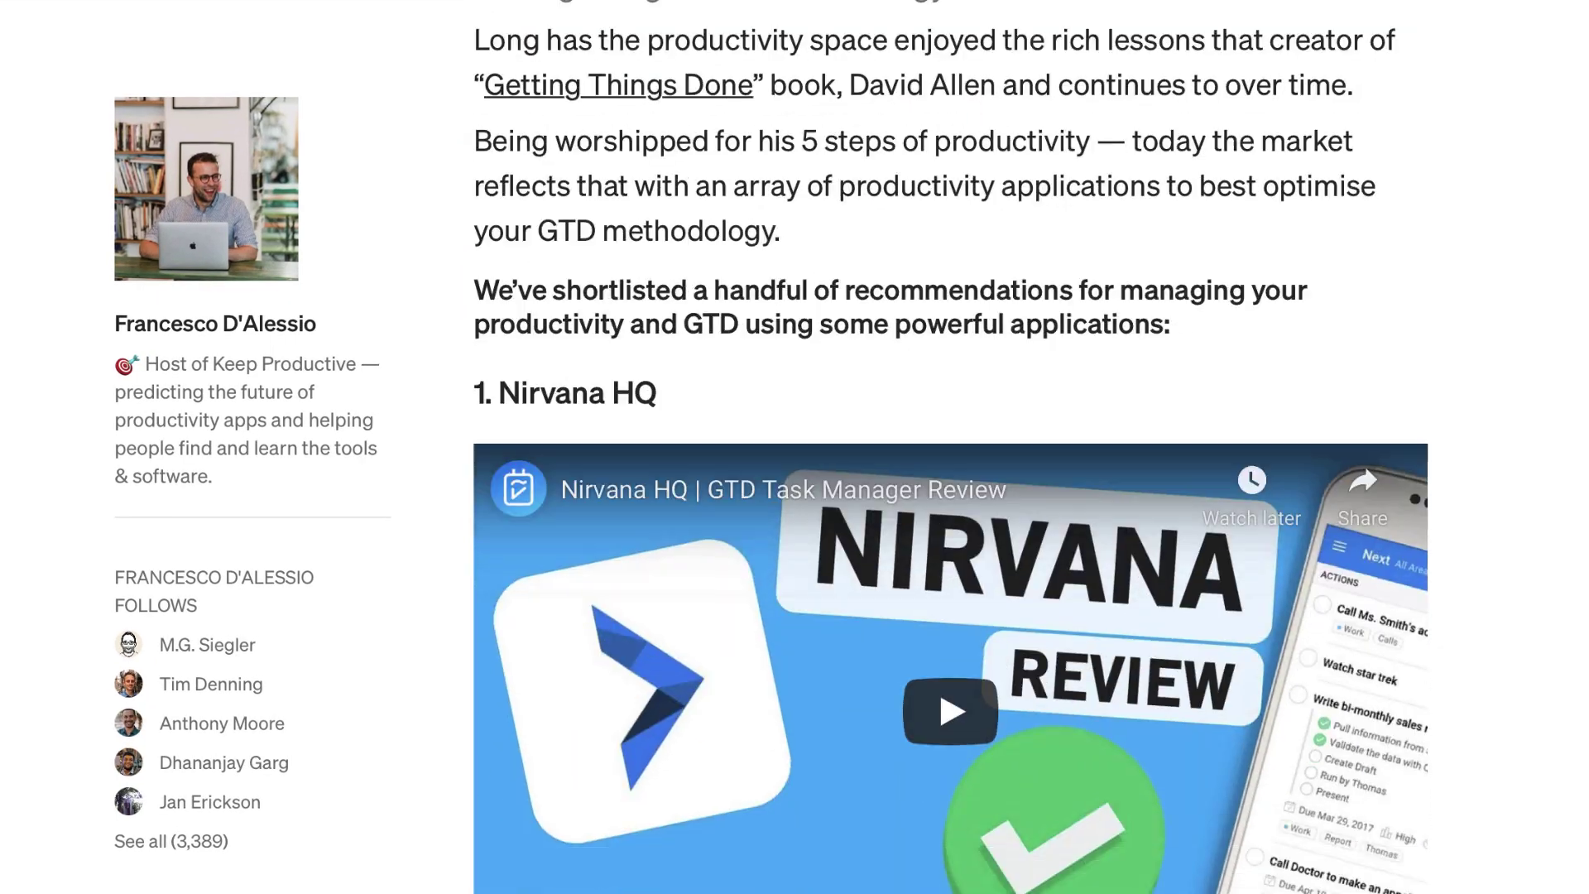
scroll(950, 447, down, 20)
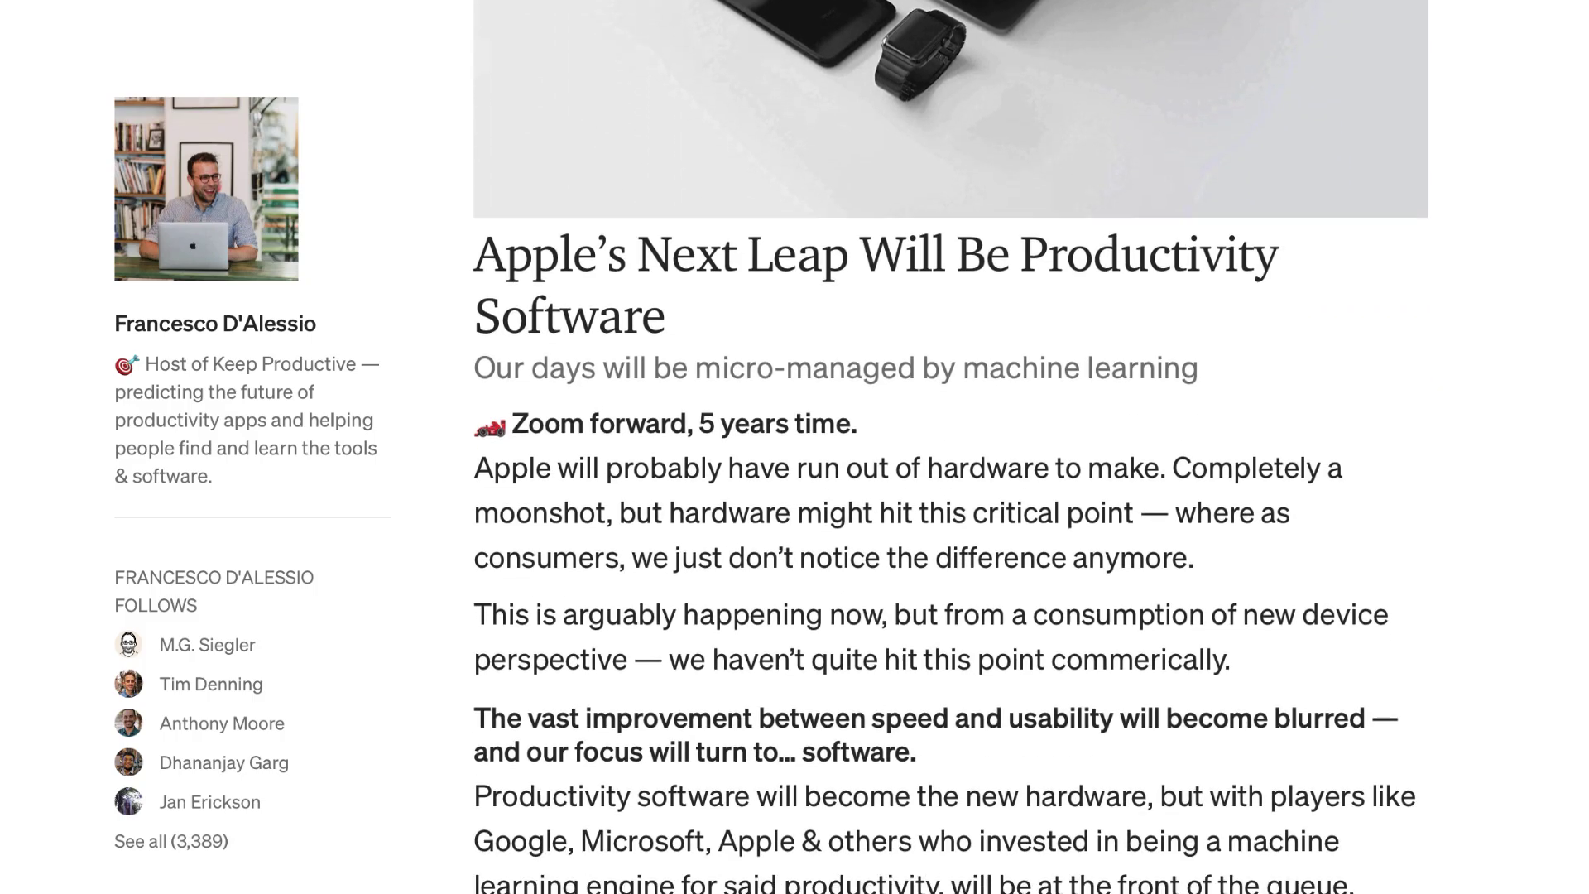
scroll(950, 447, down, 15)
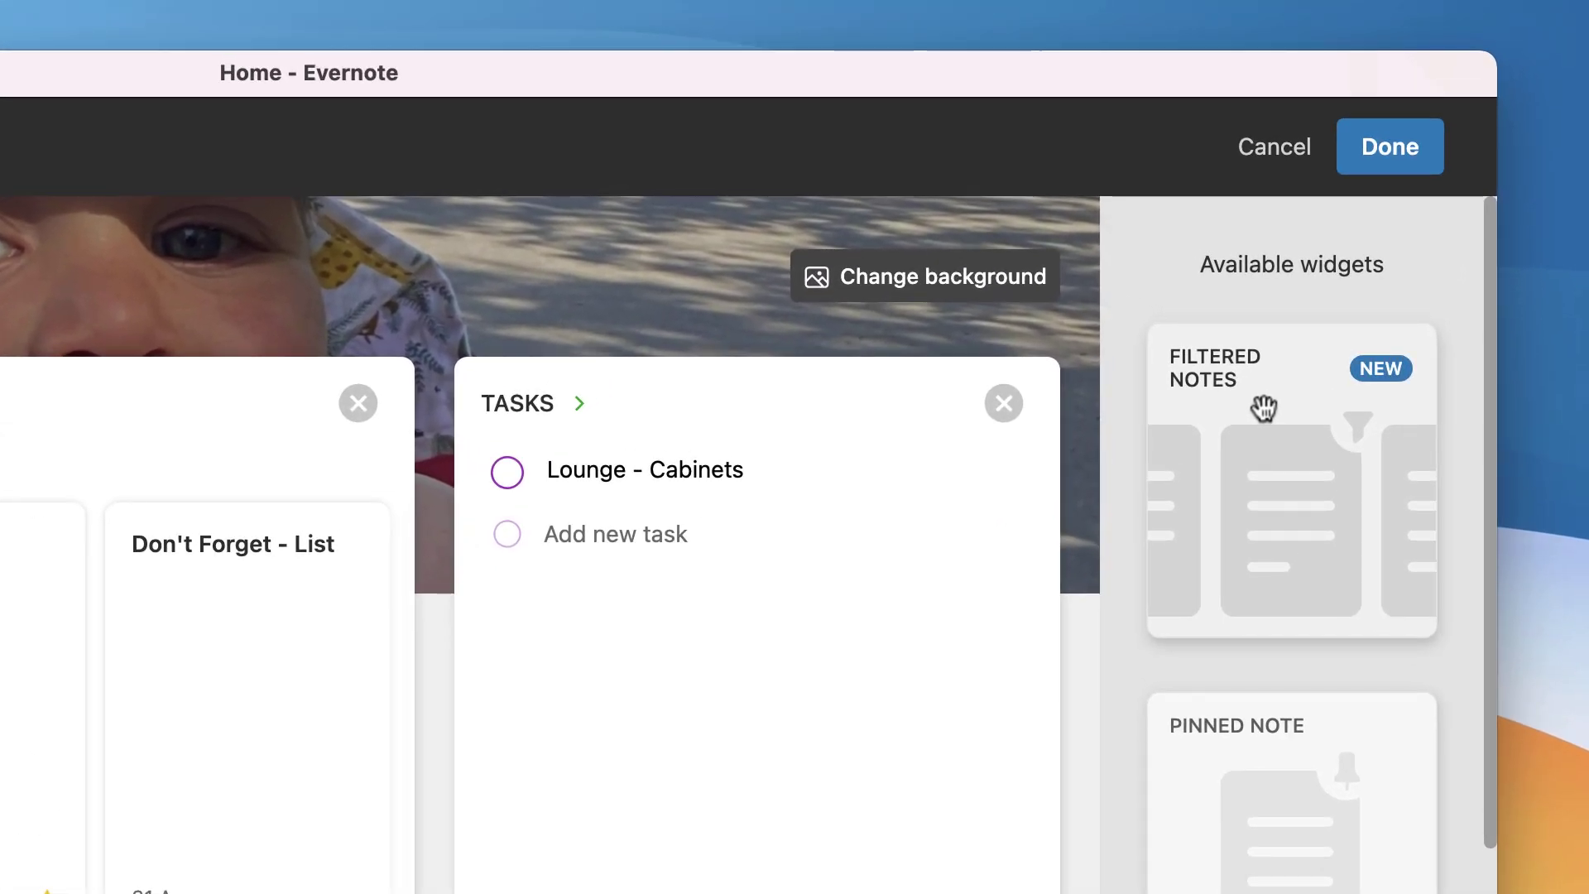
Step: Drop a Filtered Notes widget beside Notes, then start on its name and Keywords fields
drag(1264, 407, 479, 490)
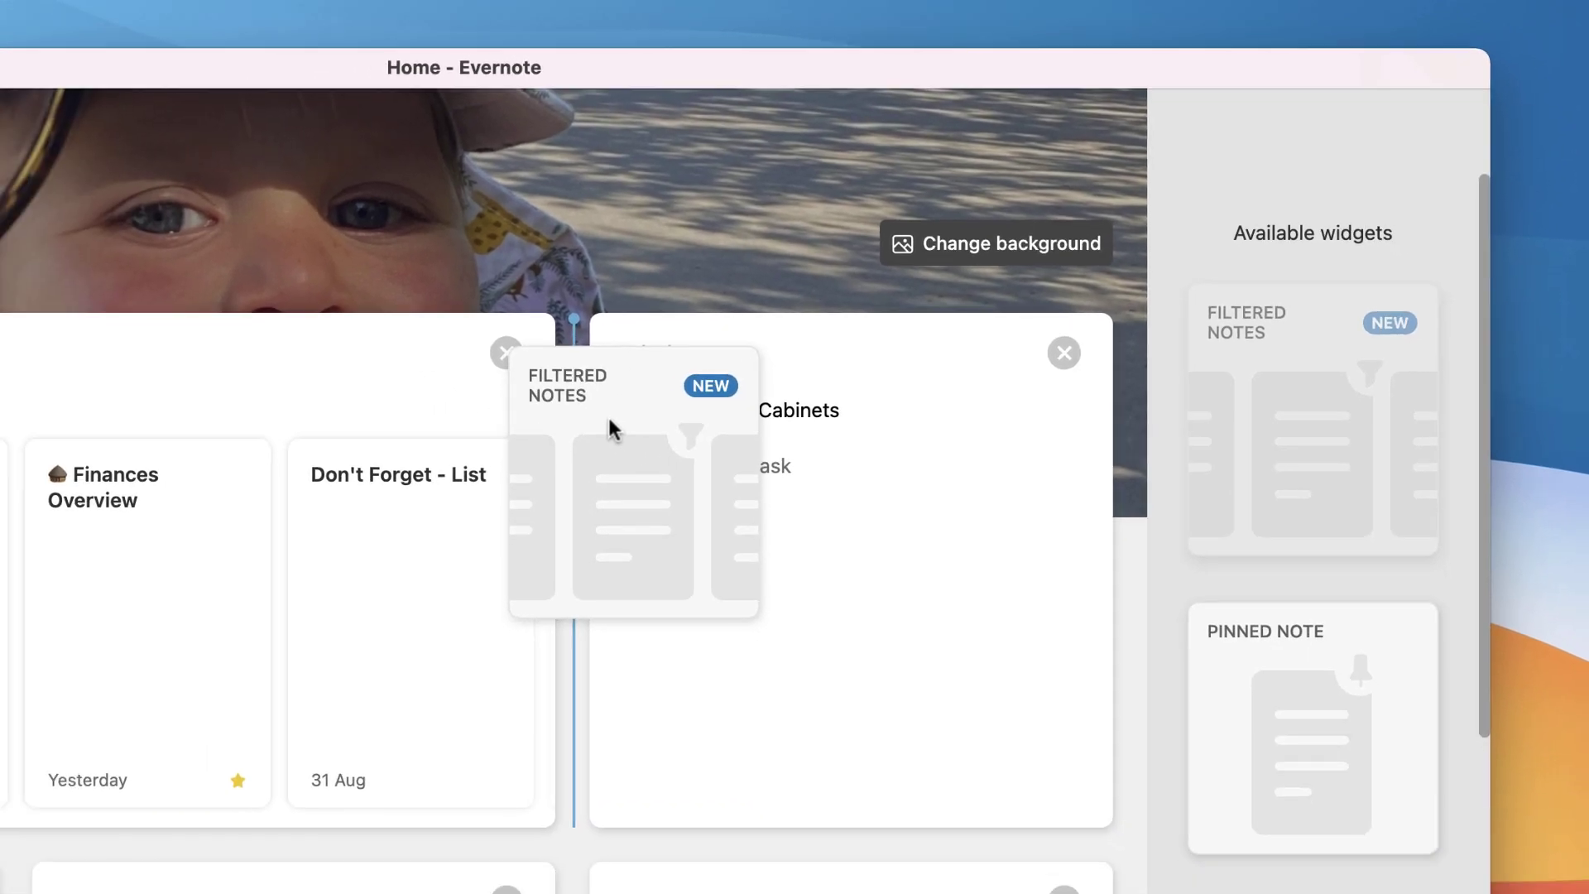
drag(607, 426, 609, 427)
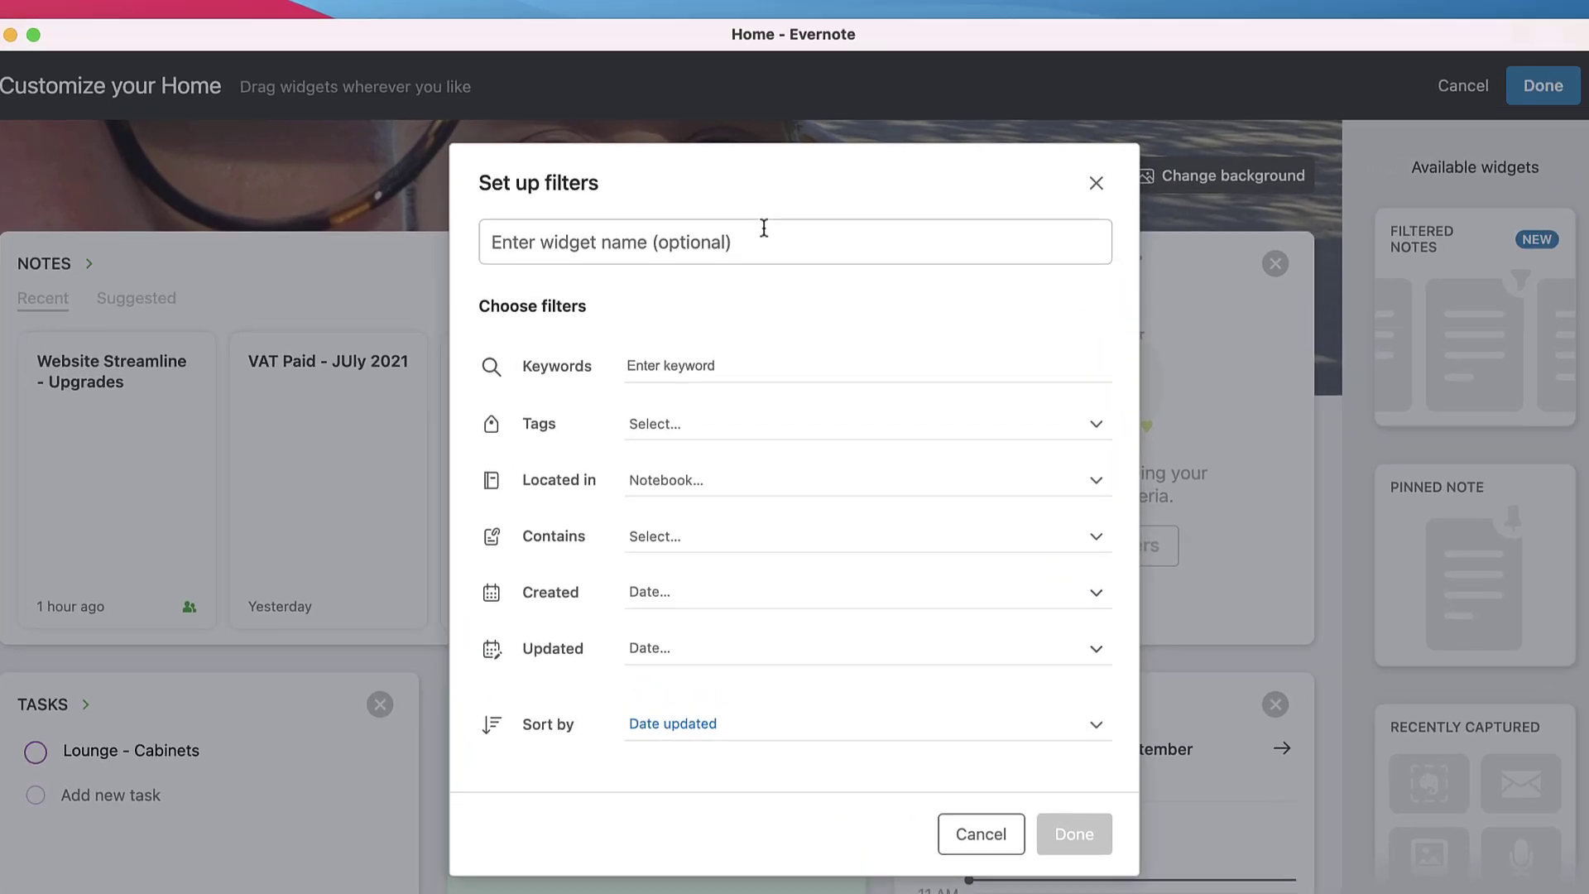
click(763, 226)
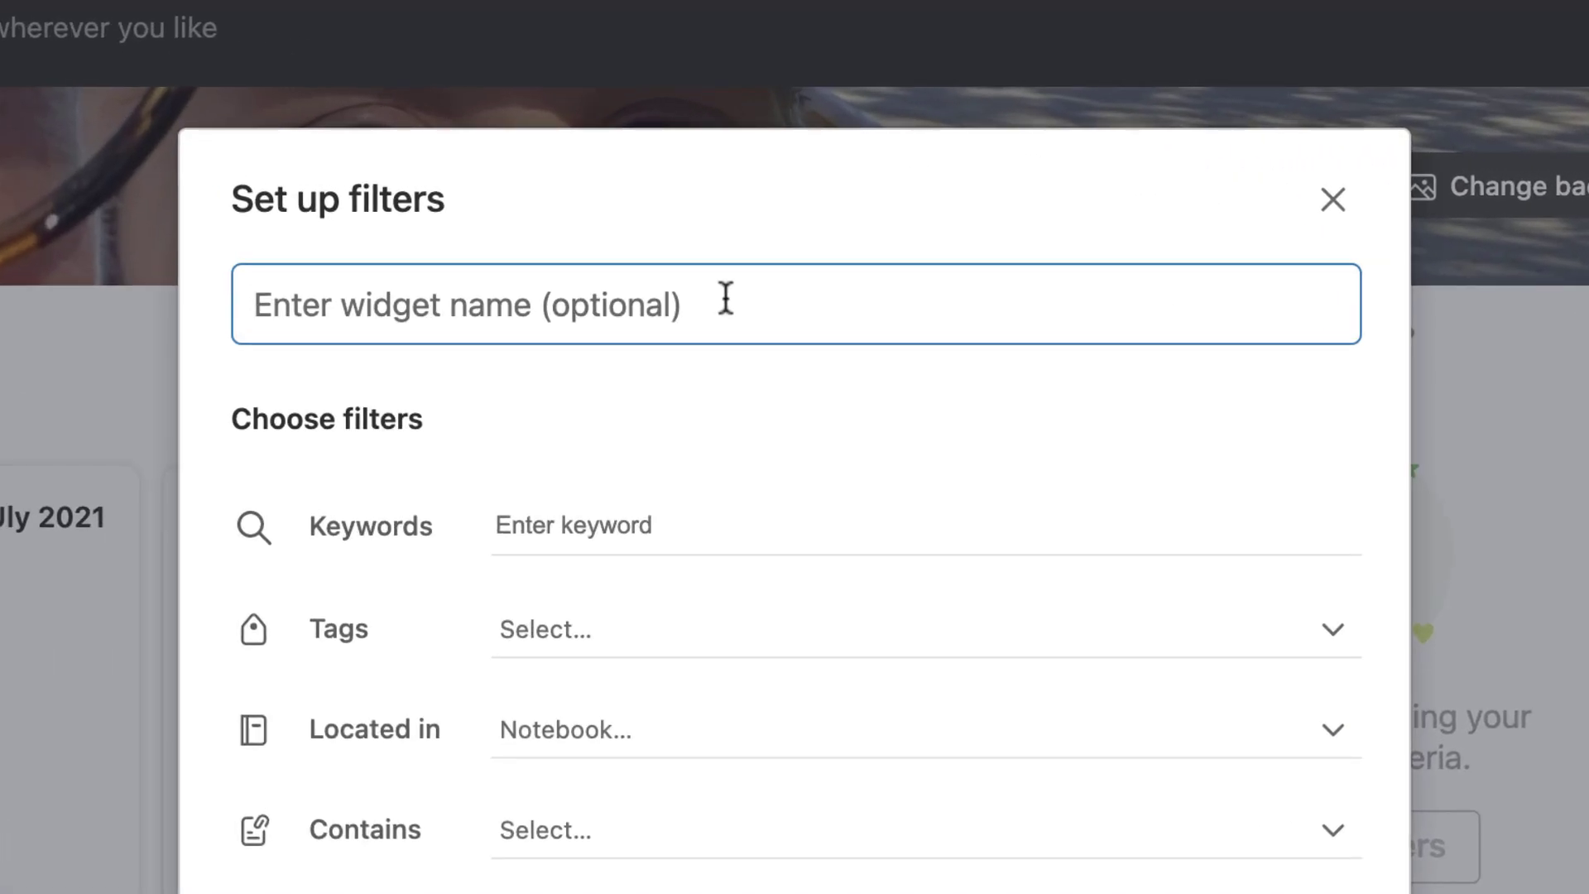
click(627, 528)
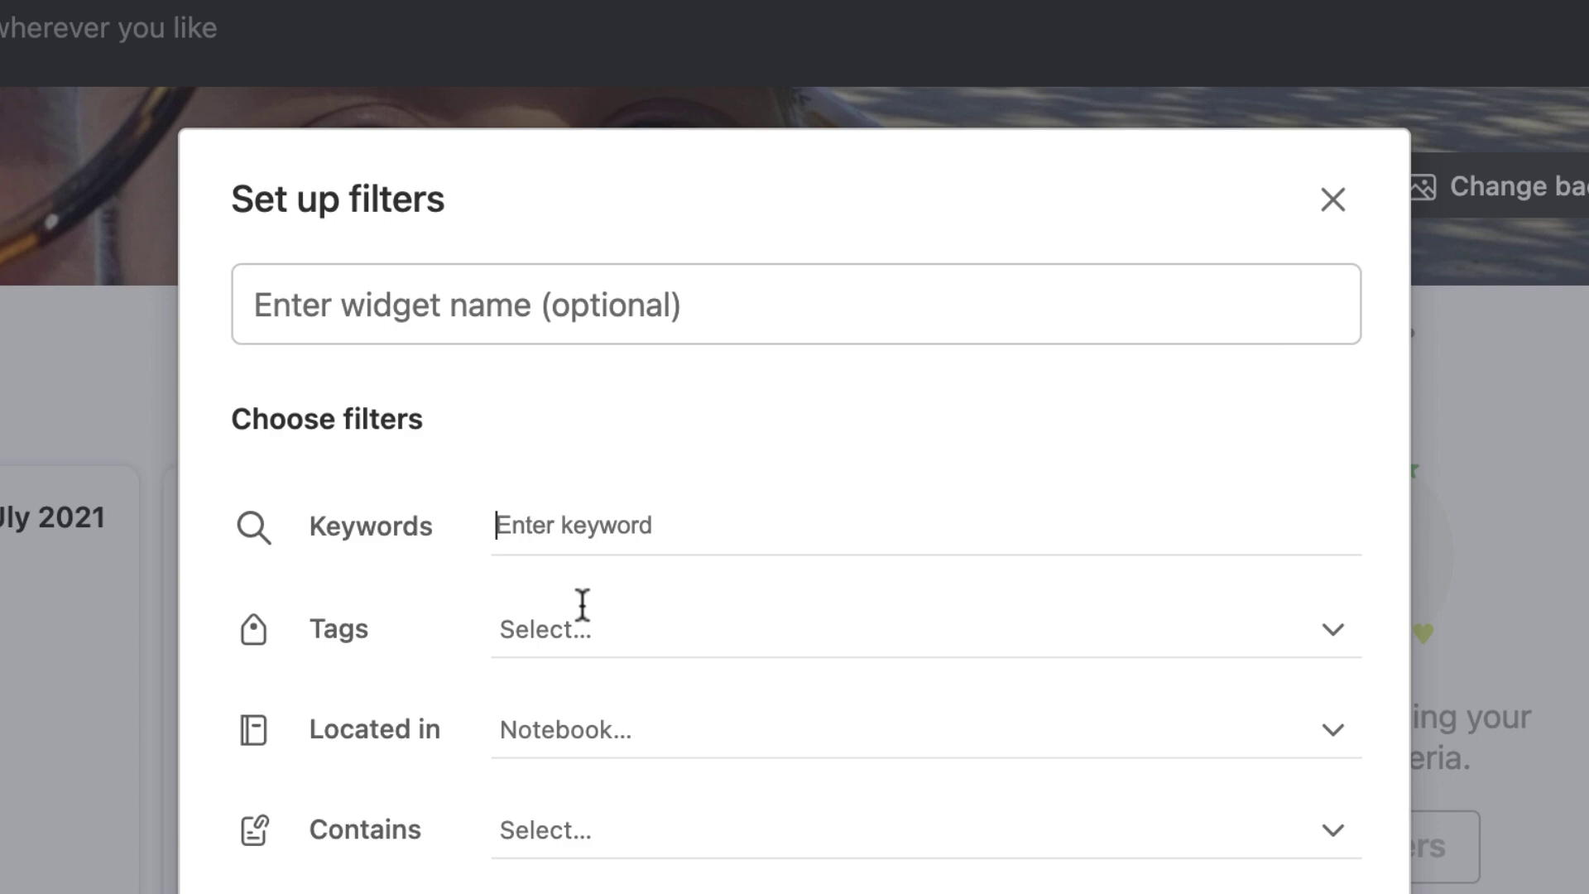
Step: Look through the tag, notebook, content-type and created-date filter lists, leaving every filter unset
click(588, 635)
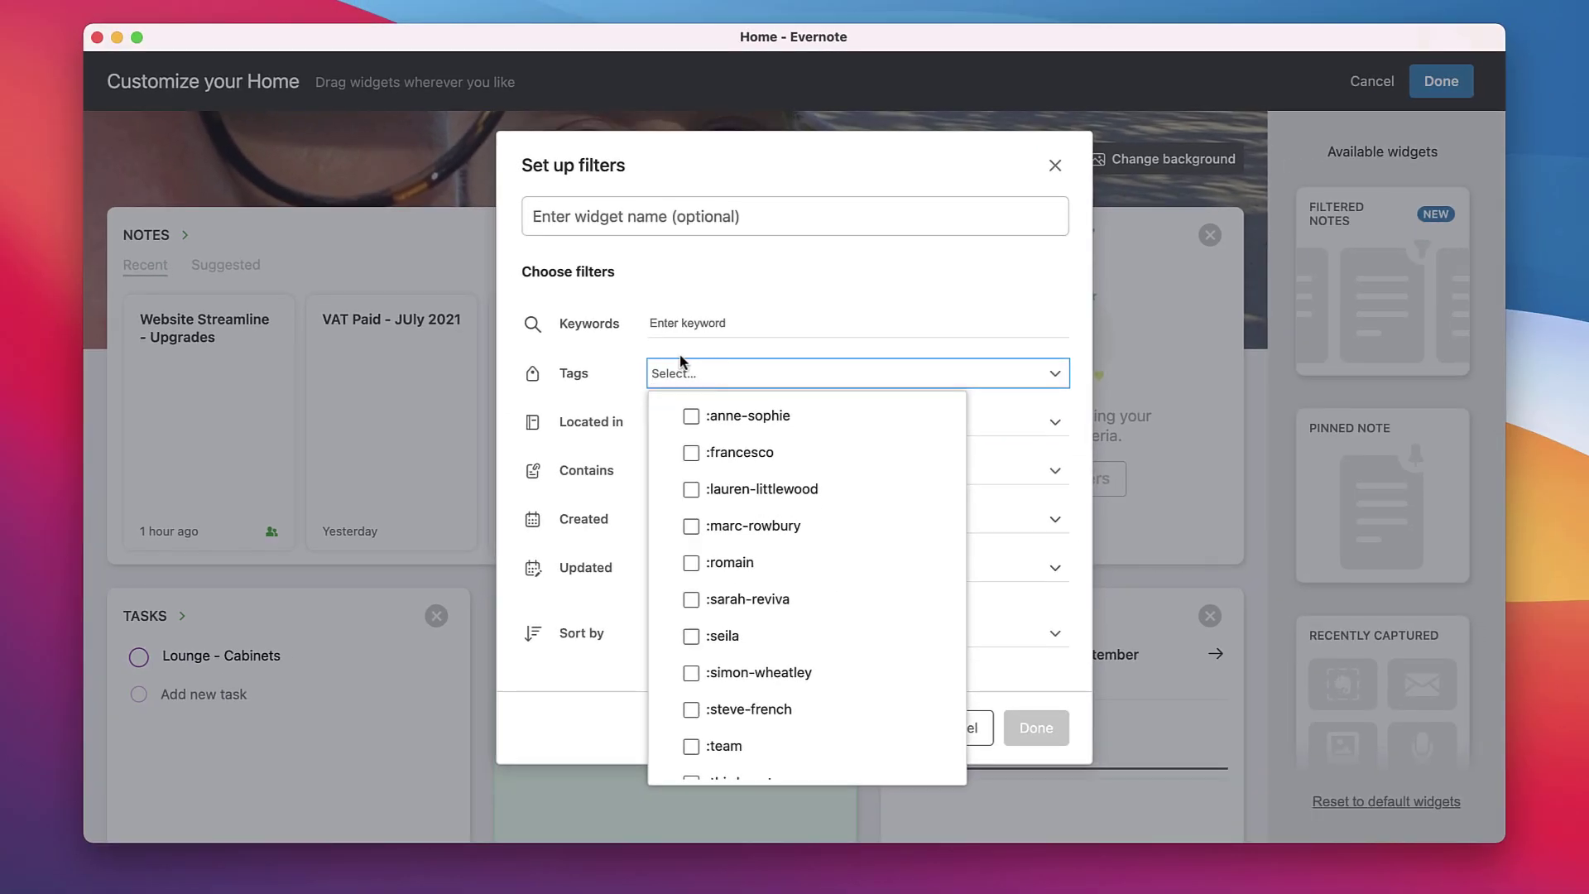
click(683, 355)
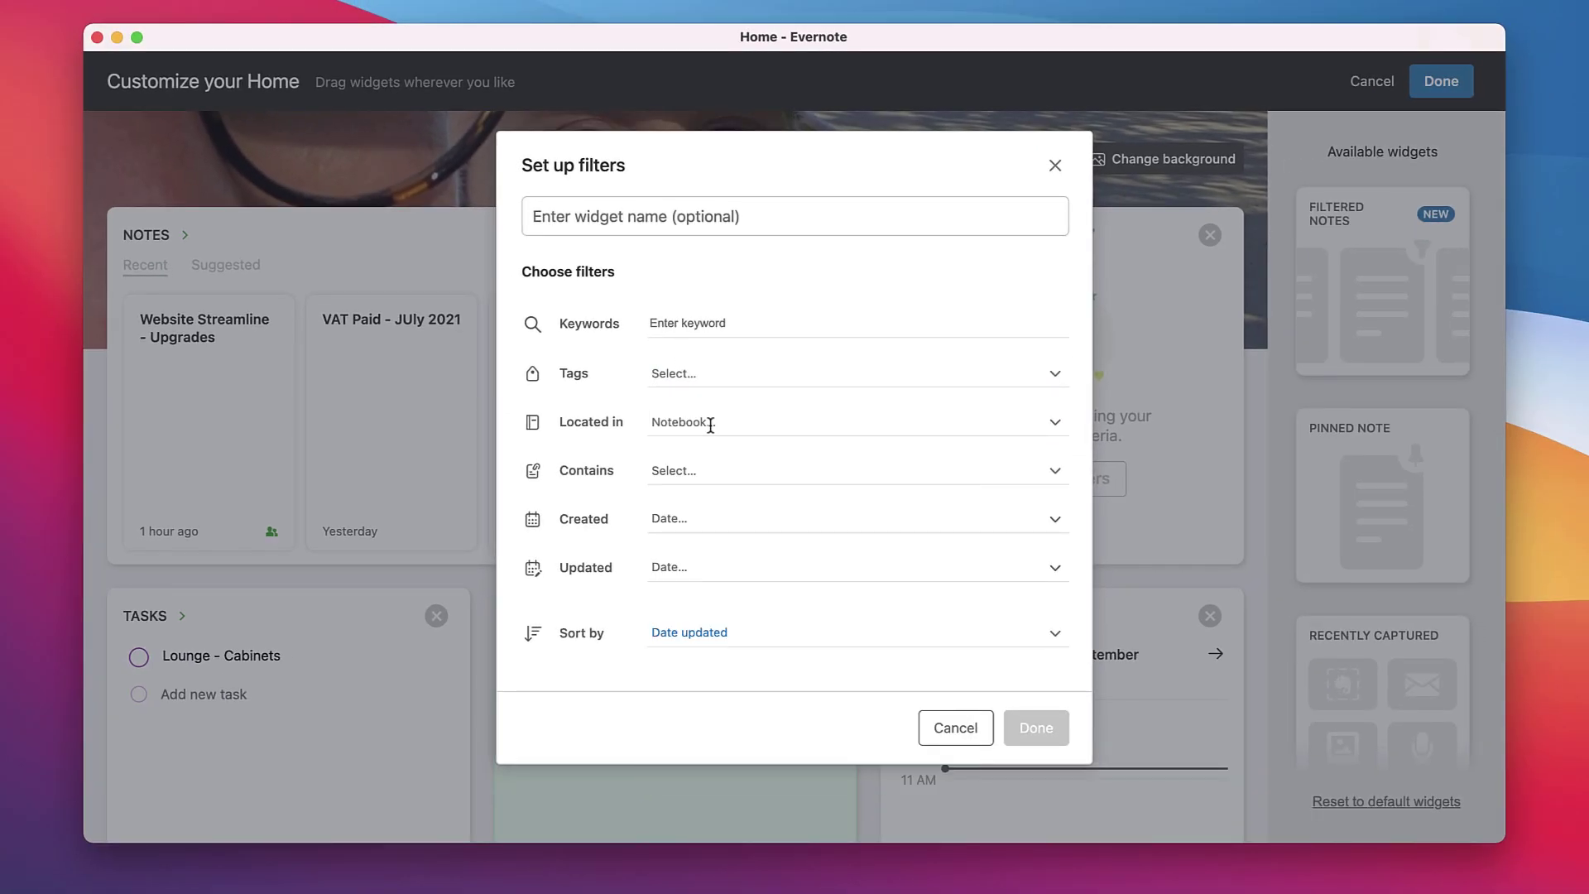
click(710, 425)
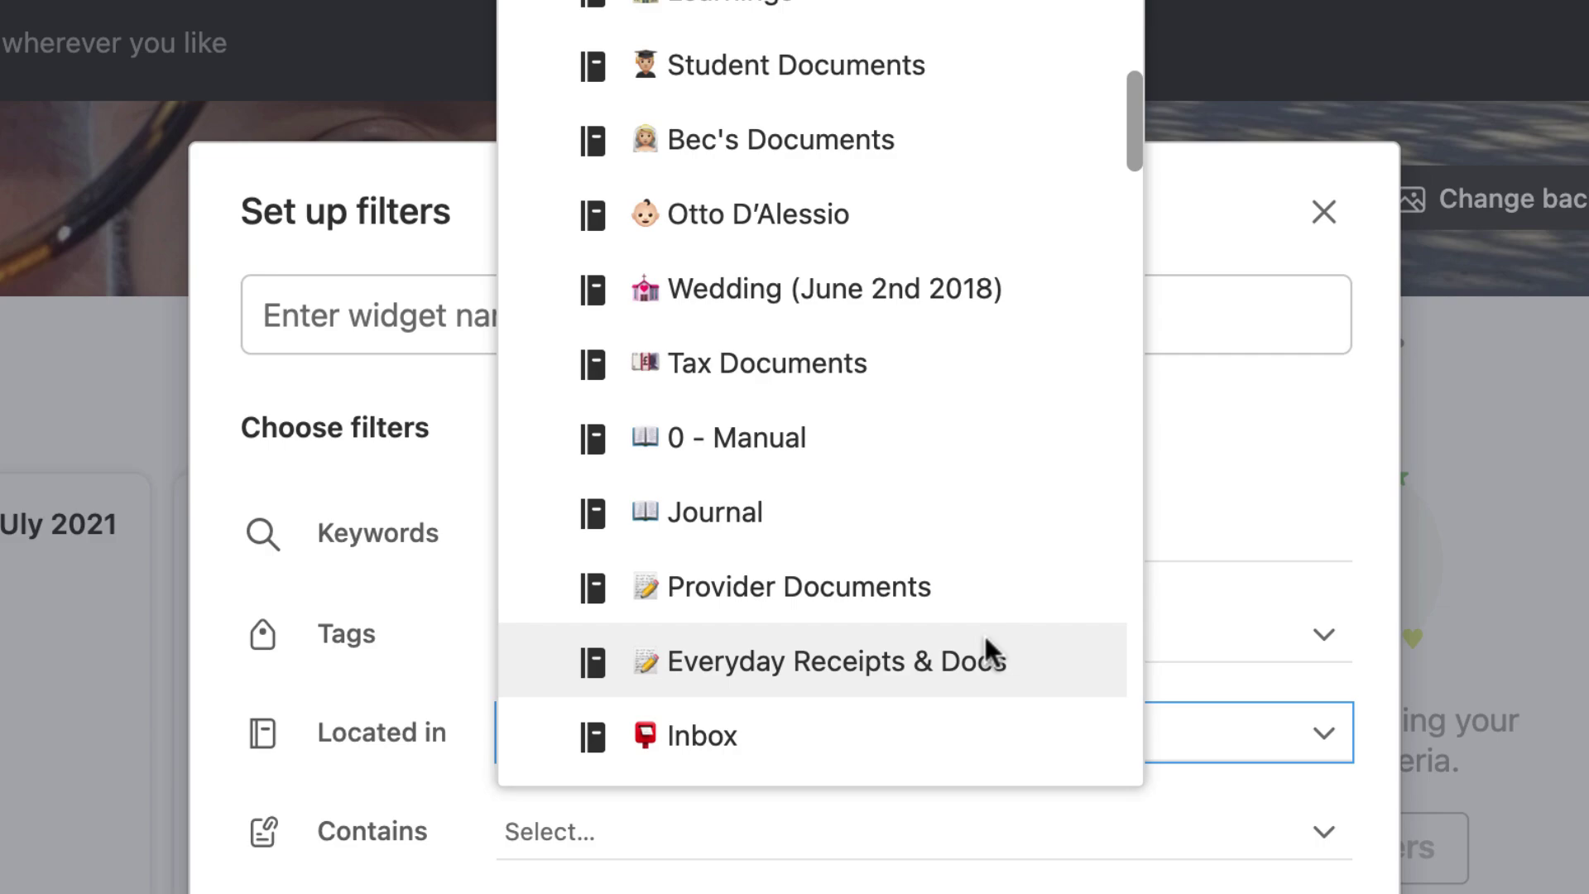
click(1095, 815)
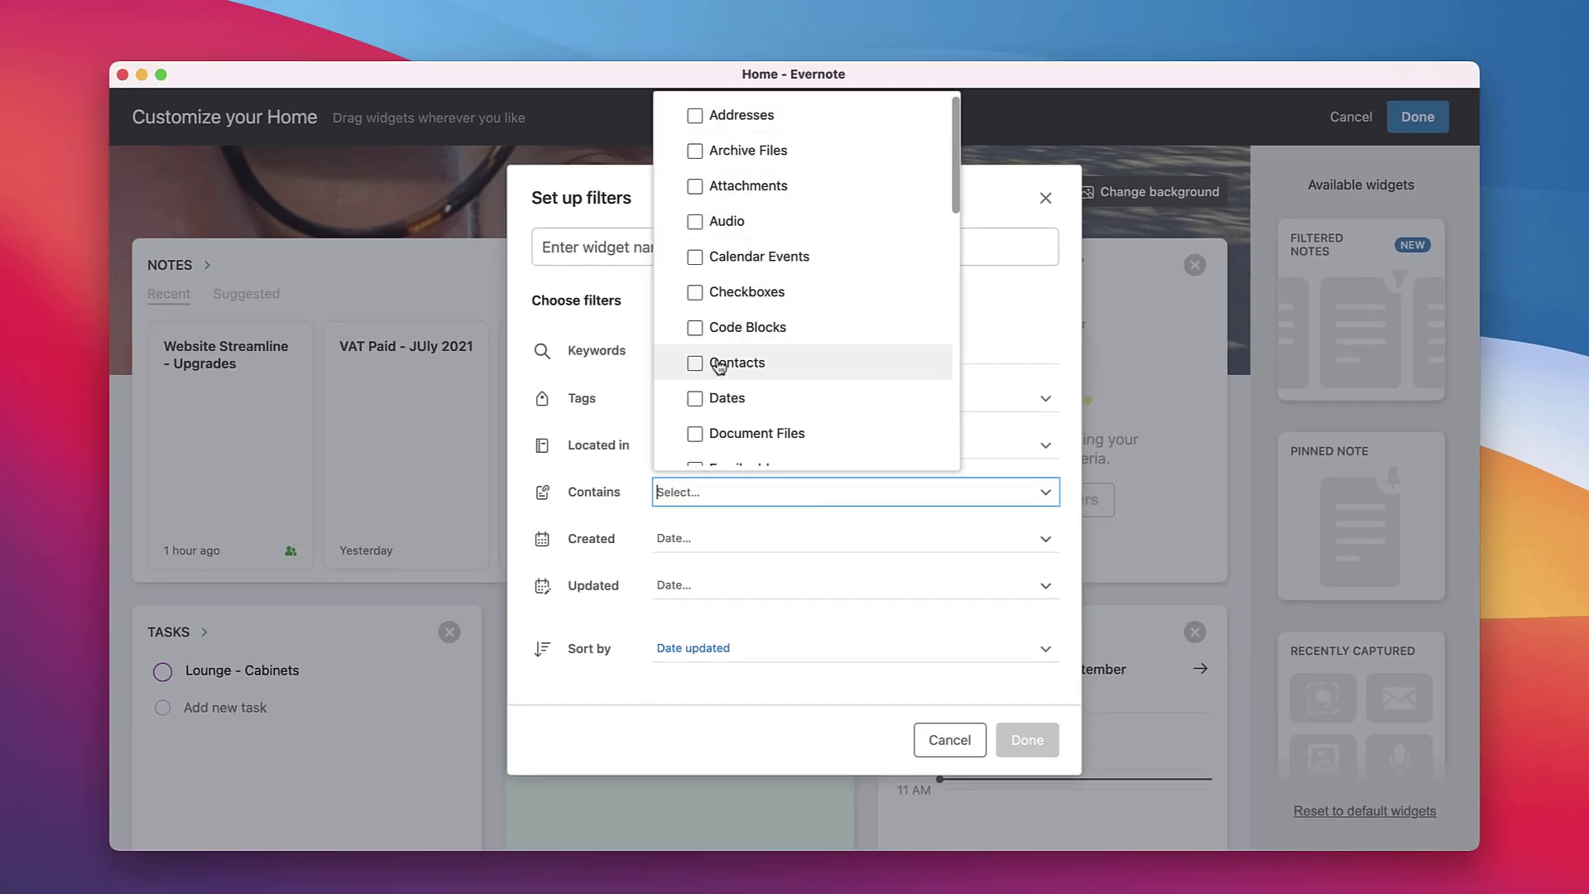
scroll(708, 321, down, 3)
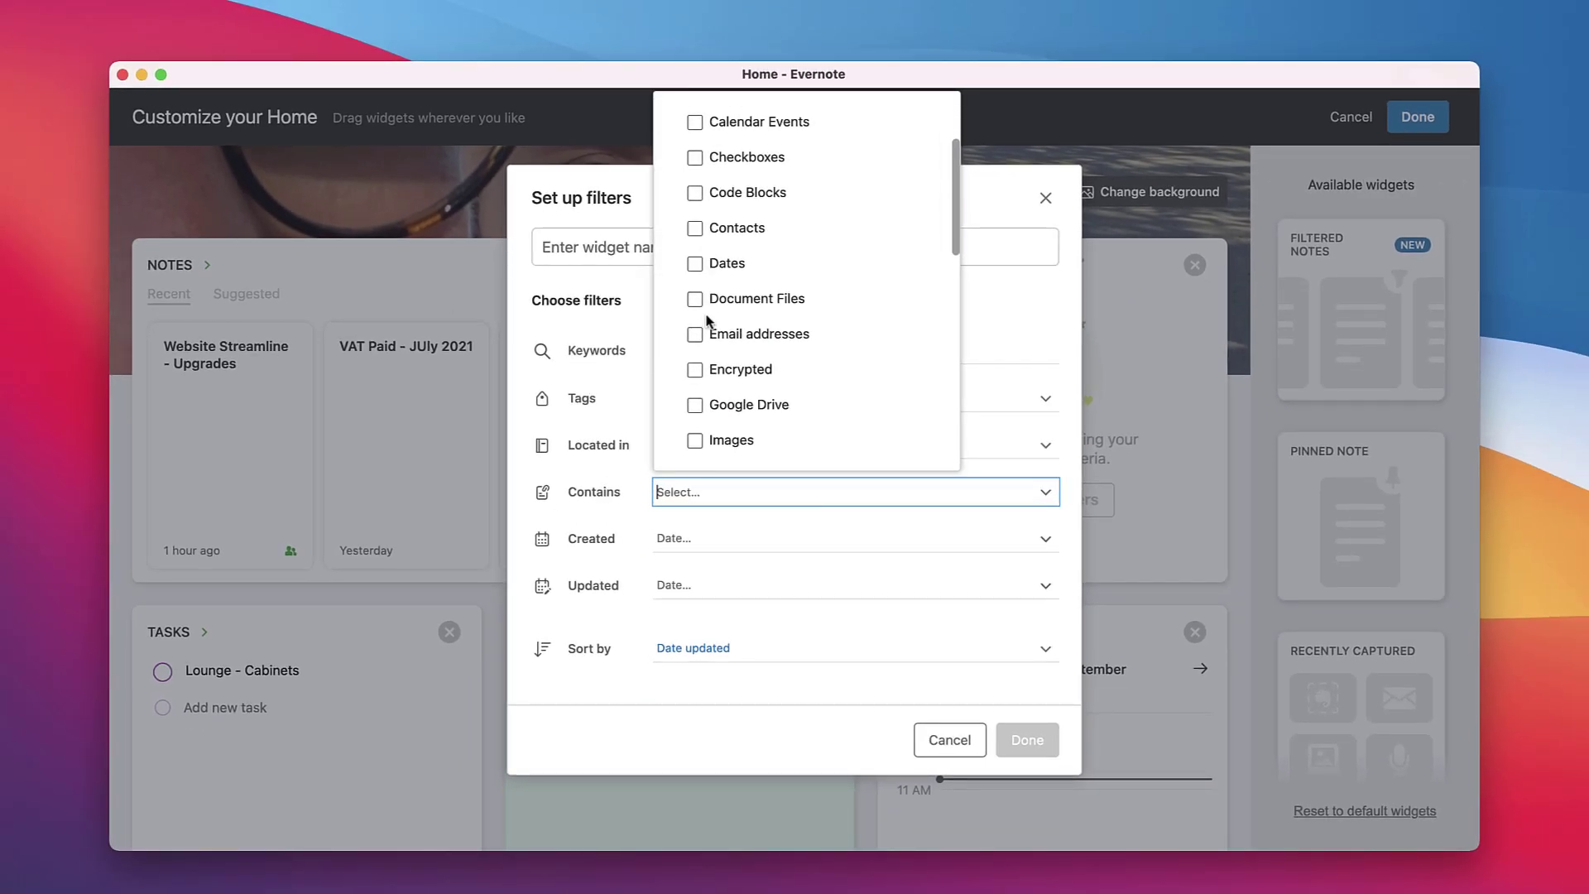
scroll(728, 331, down, 5)
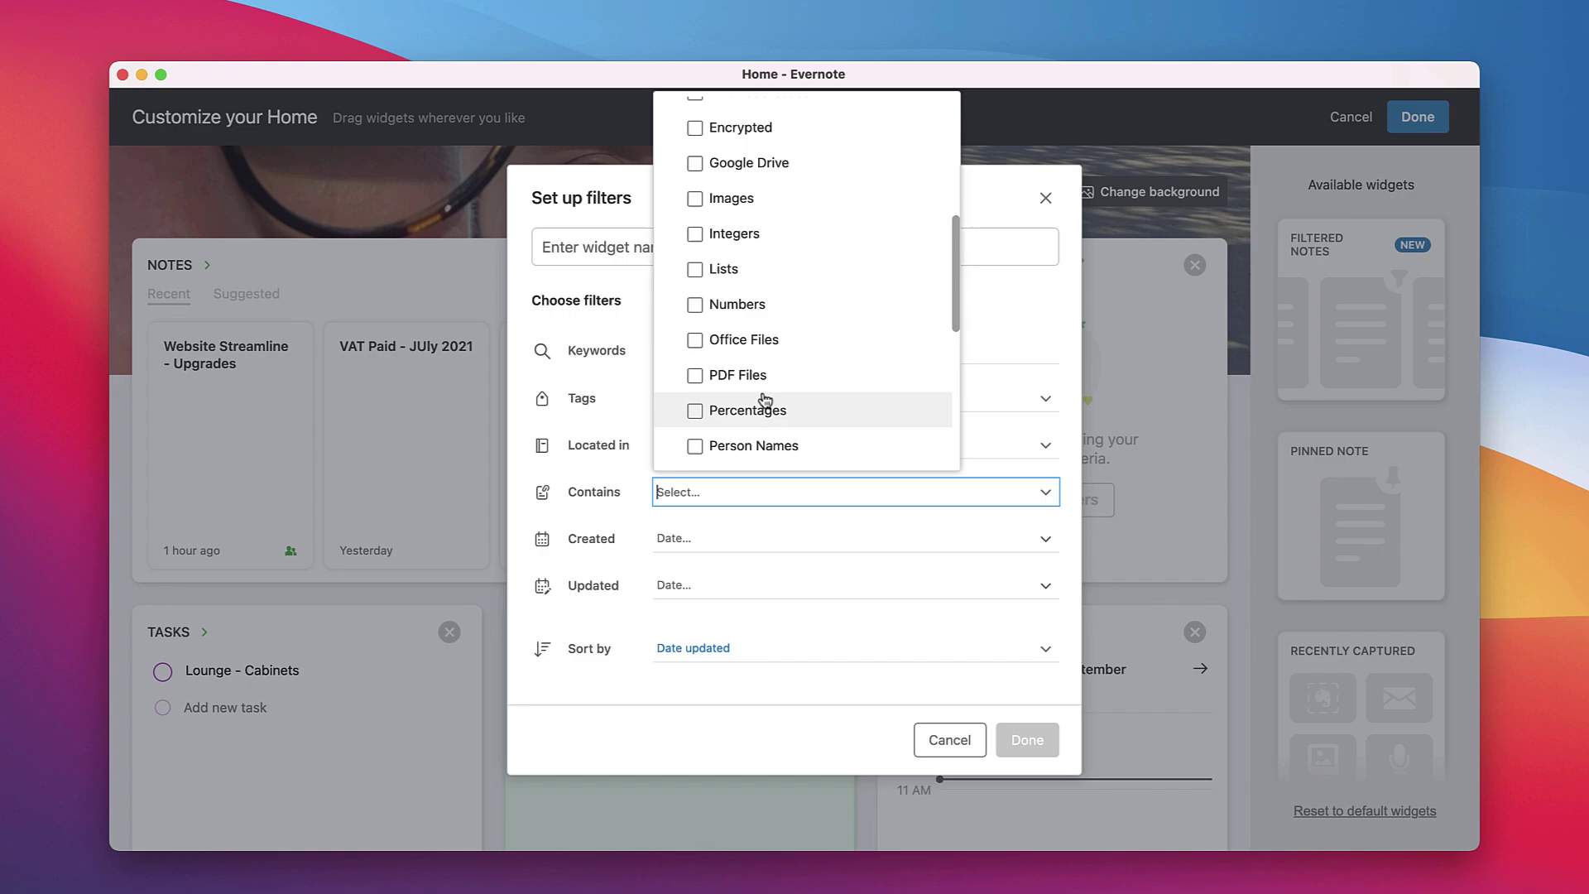
scroll(757, 344, down, 5)
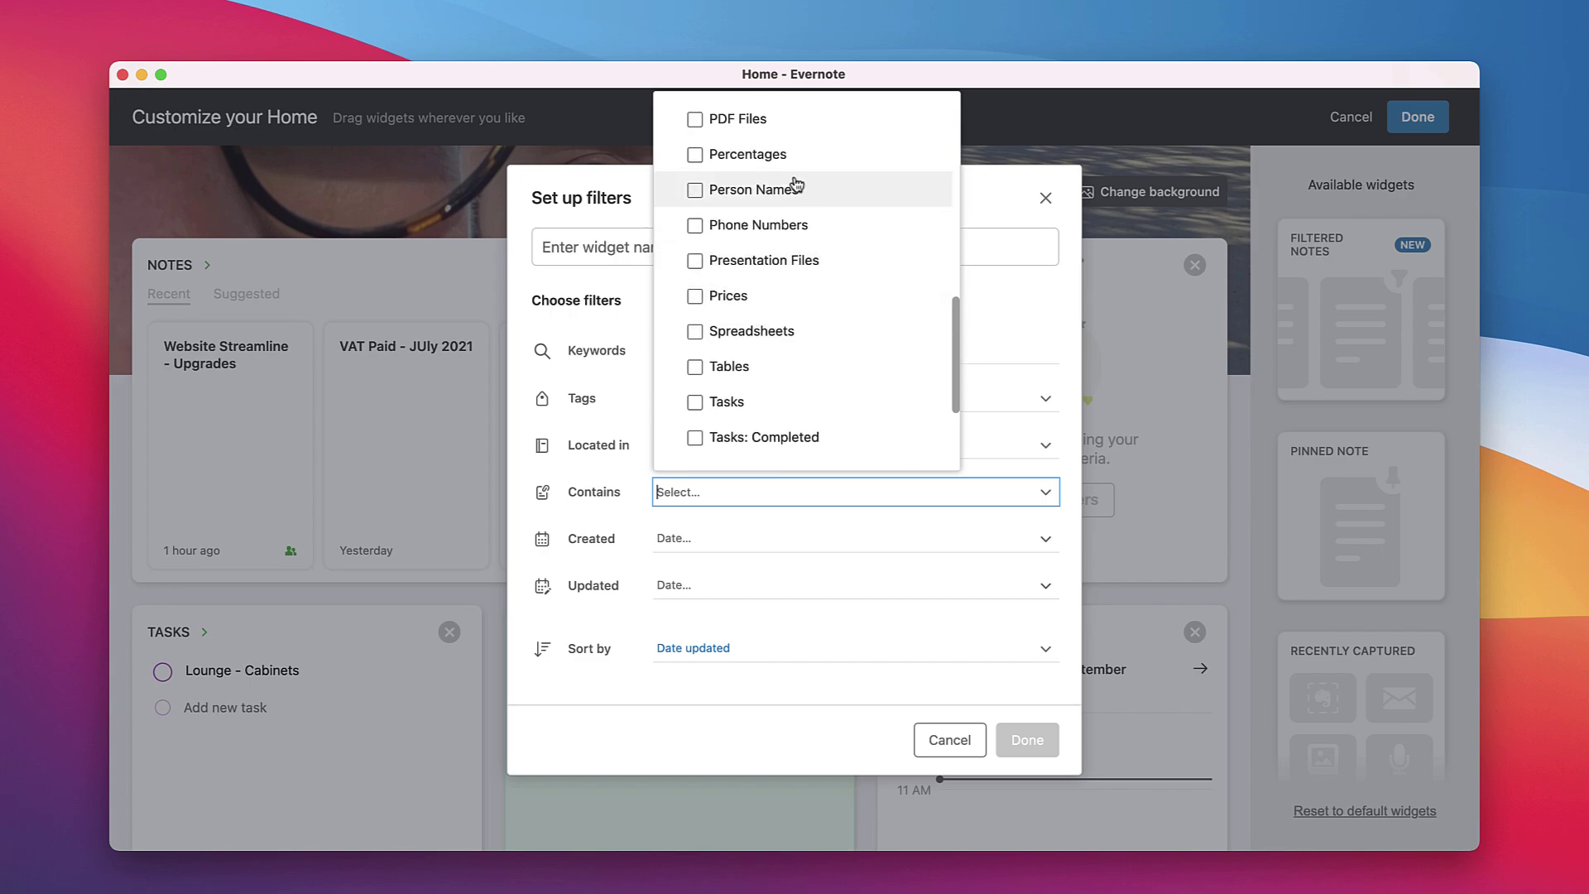
scroll(759, 422, down, 1)
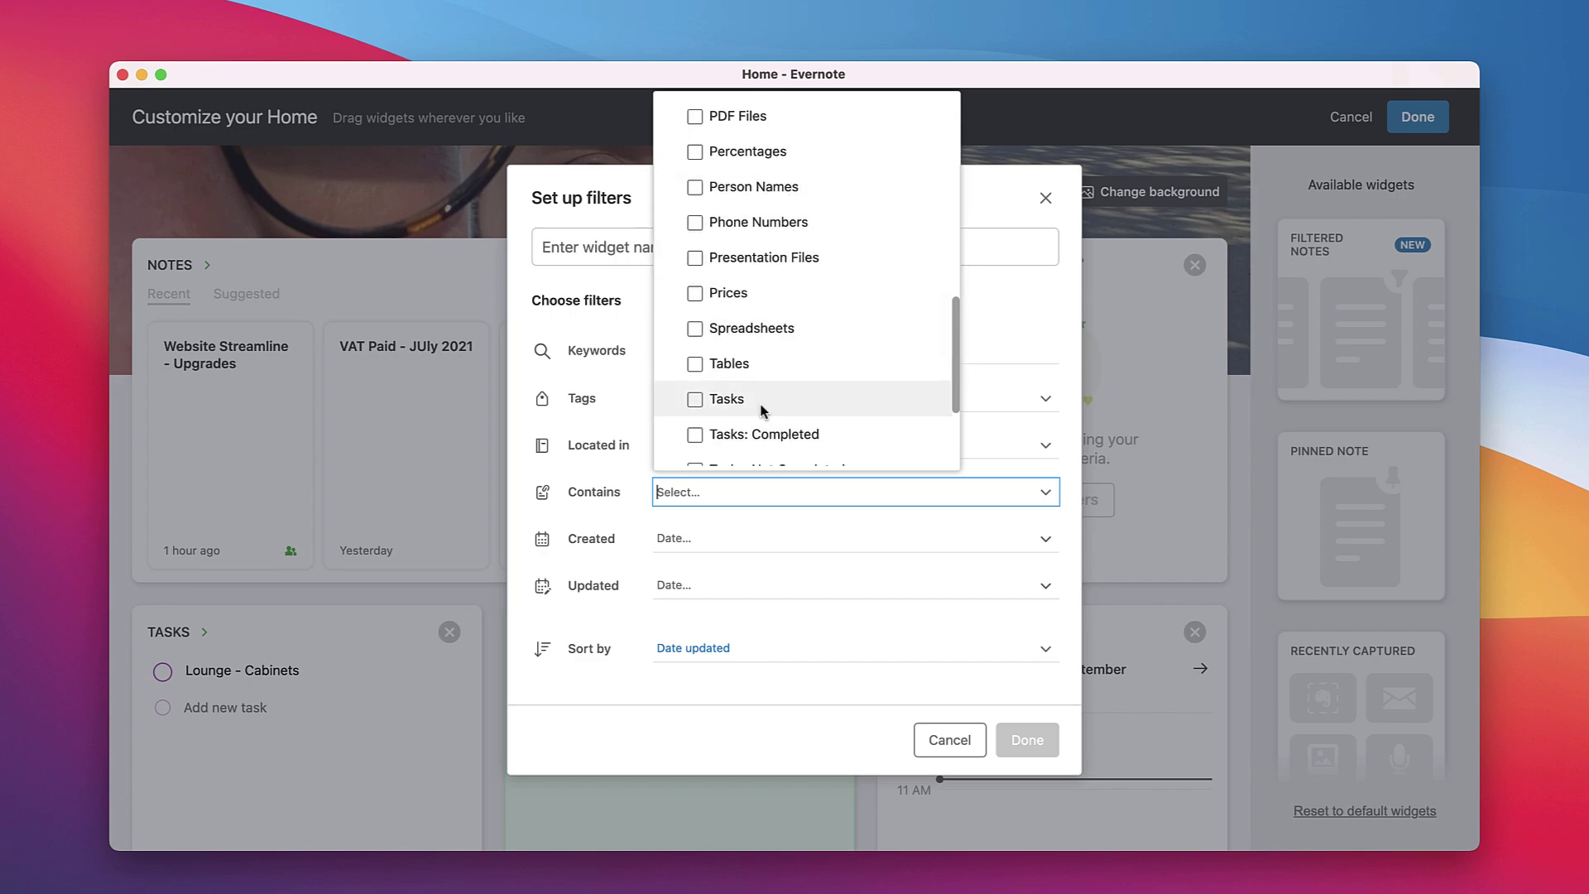
scroll(761, 410, down, 3)
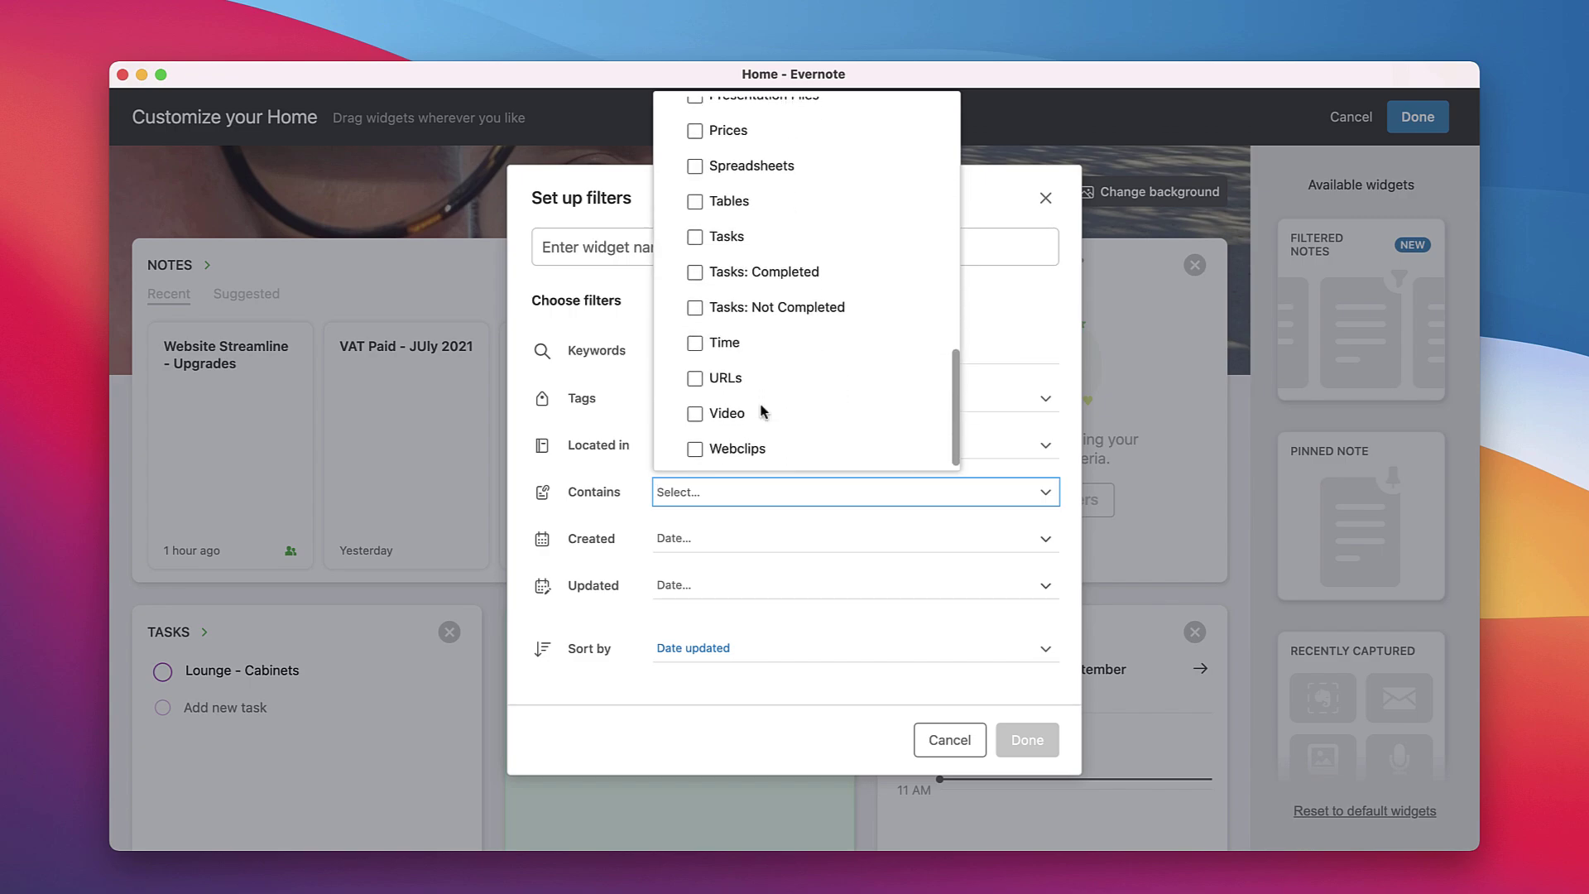
click(1058, 338)
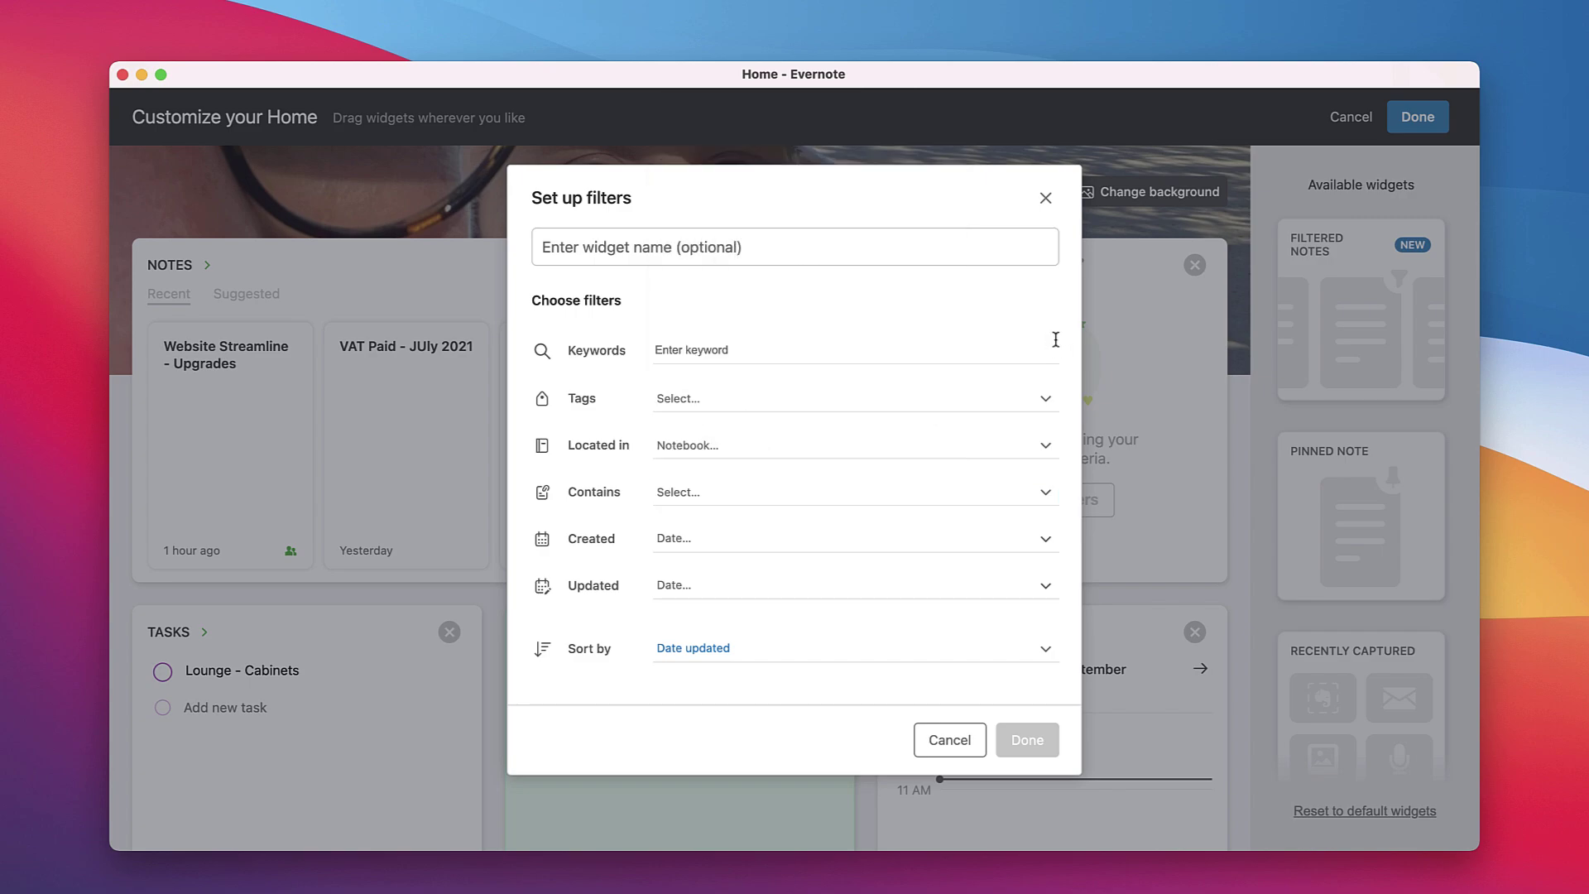
click(927, 547)
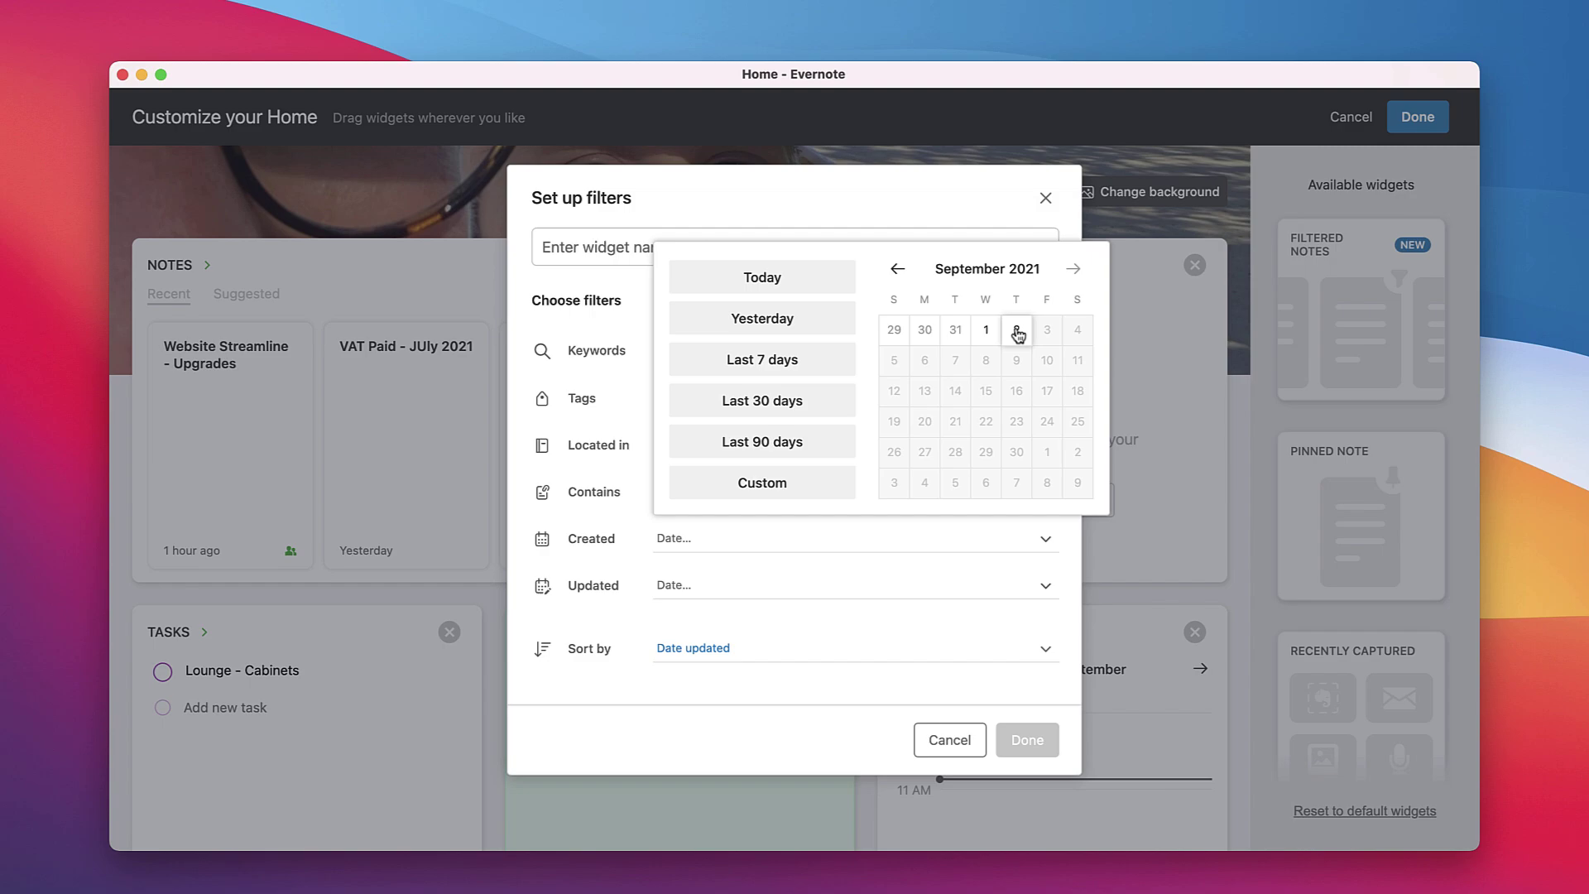
click(584, 630)
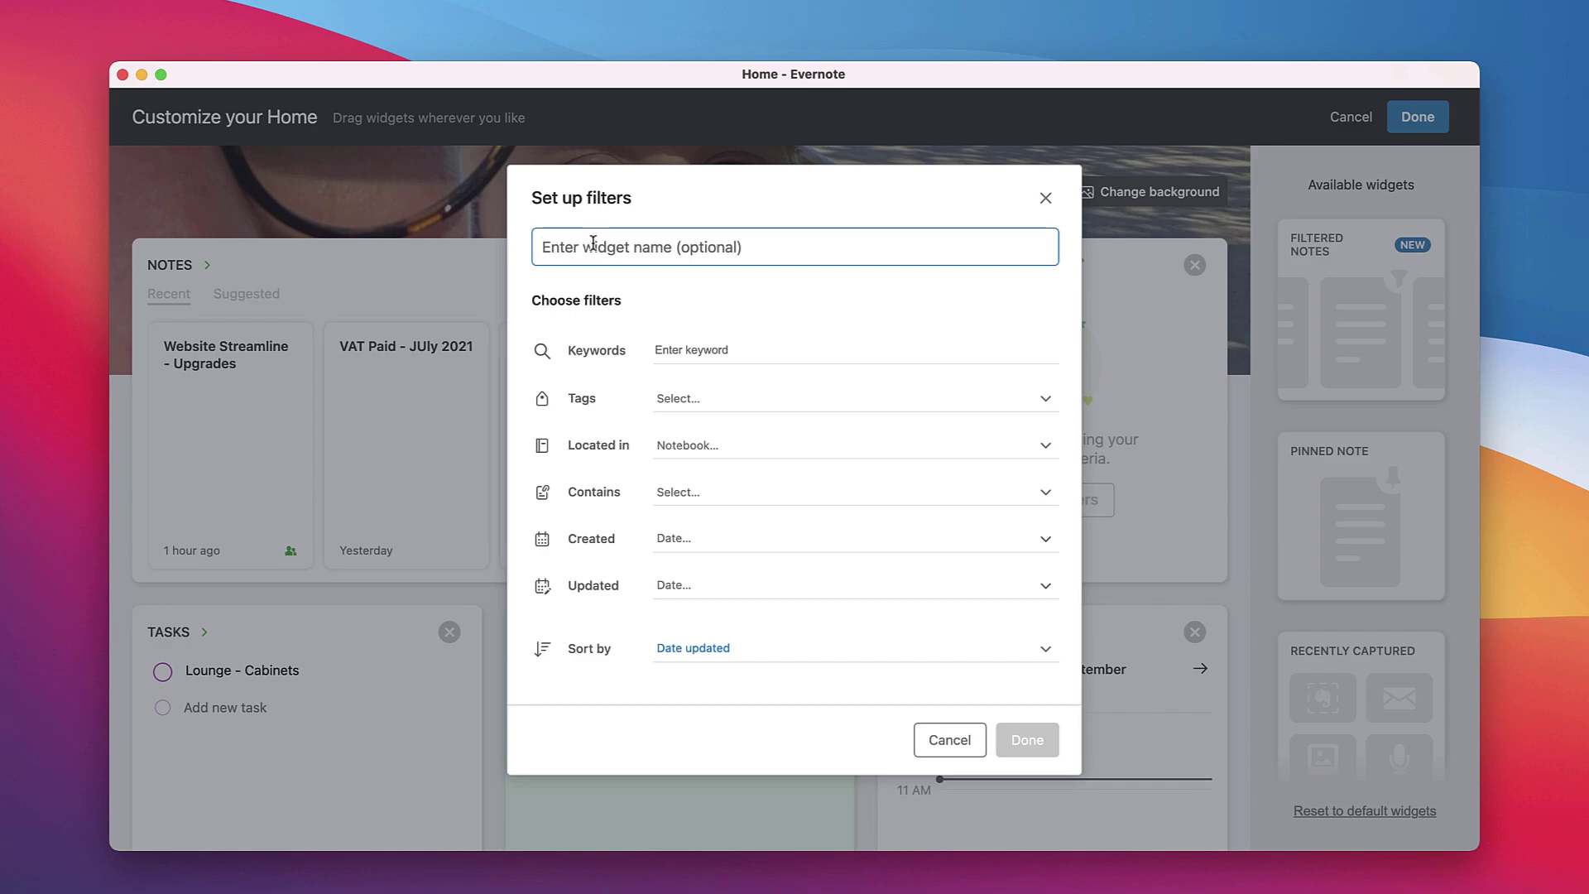
Step: Add an emoji to the VAT Payouts name and trim the keywords to just VAT
key(ctrl+super+space)
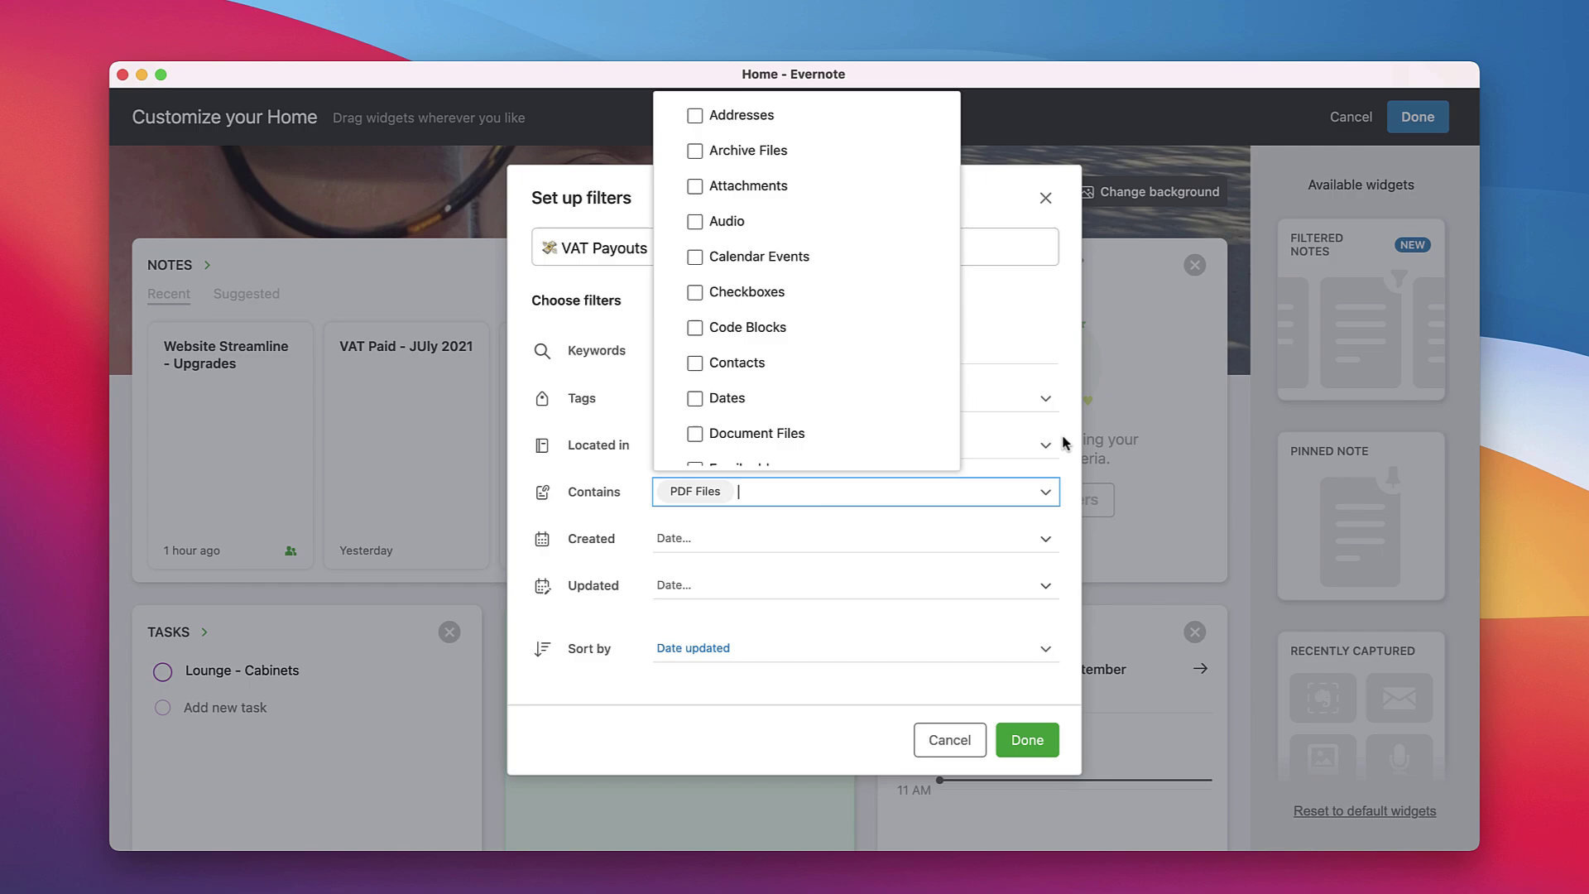
click(1066, 444)
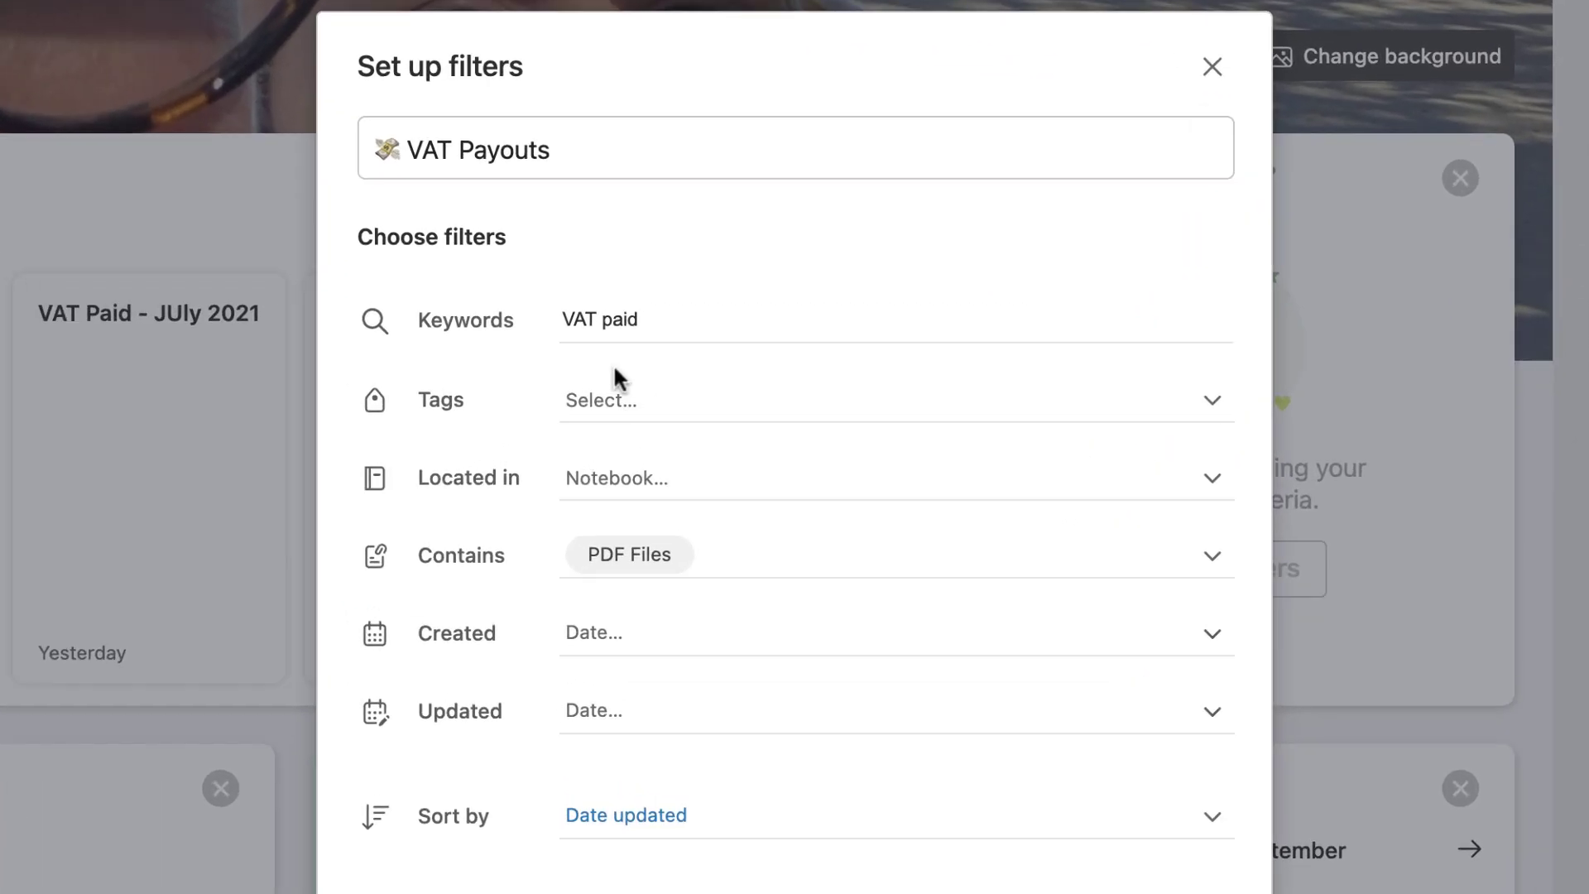
double_click(604, 318)
key(BackSpace)
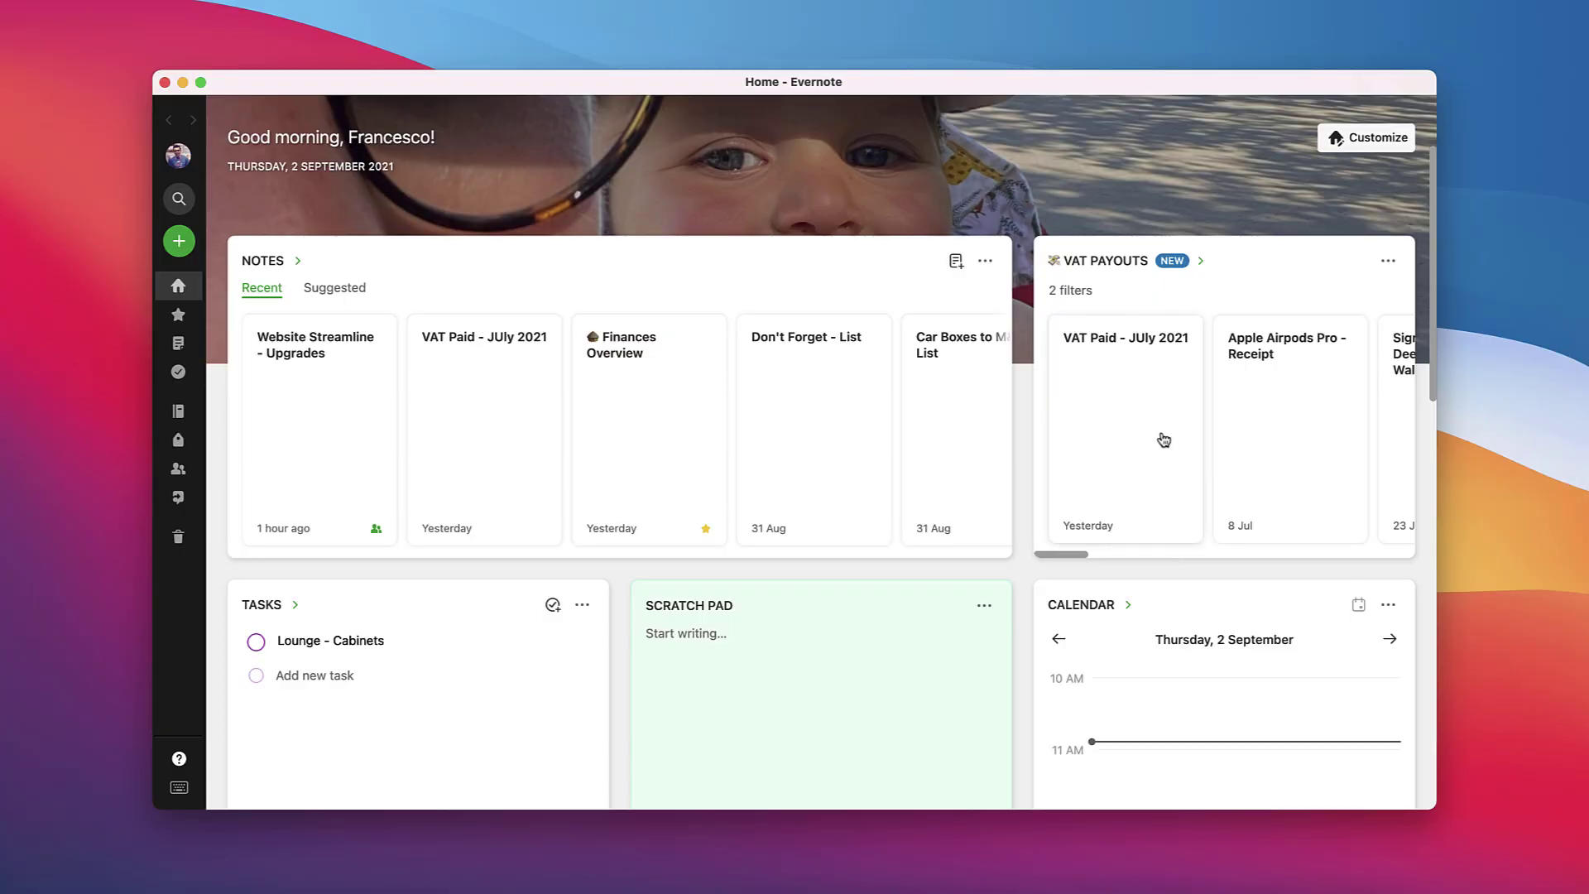
Step: Choose Edit filters from the VAT Payouts widget's ... menu
click(1388, 261)
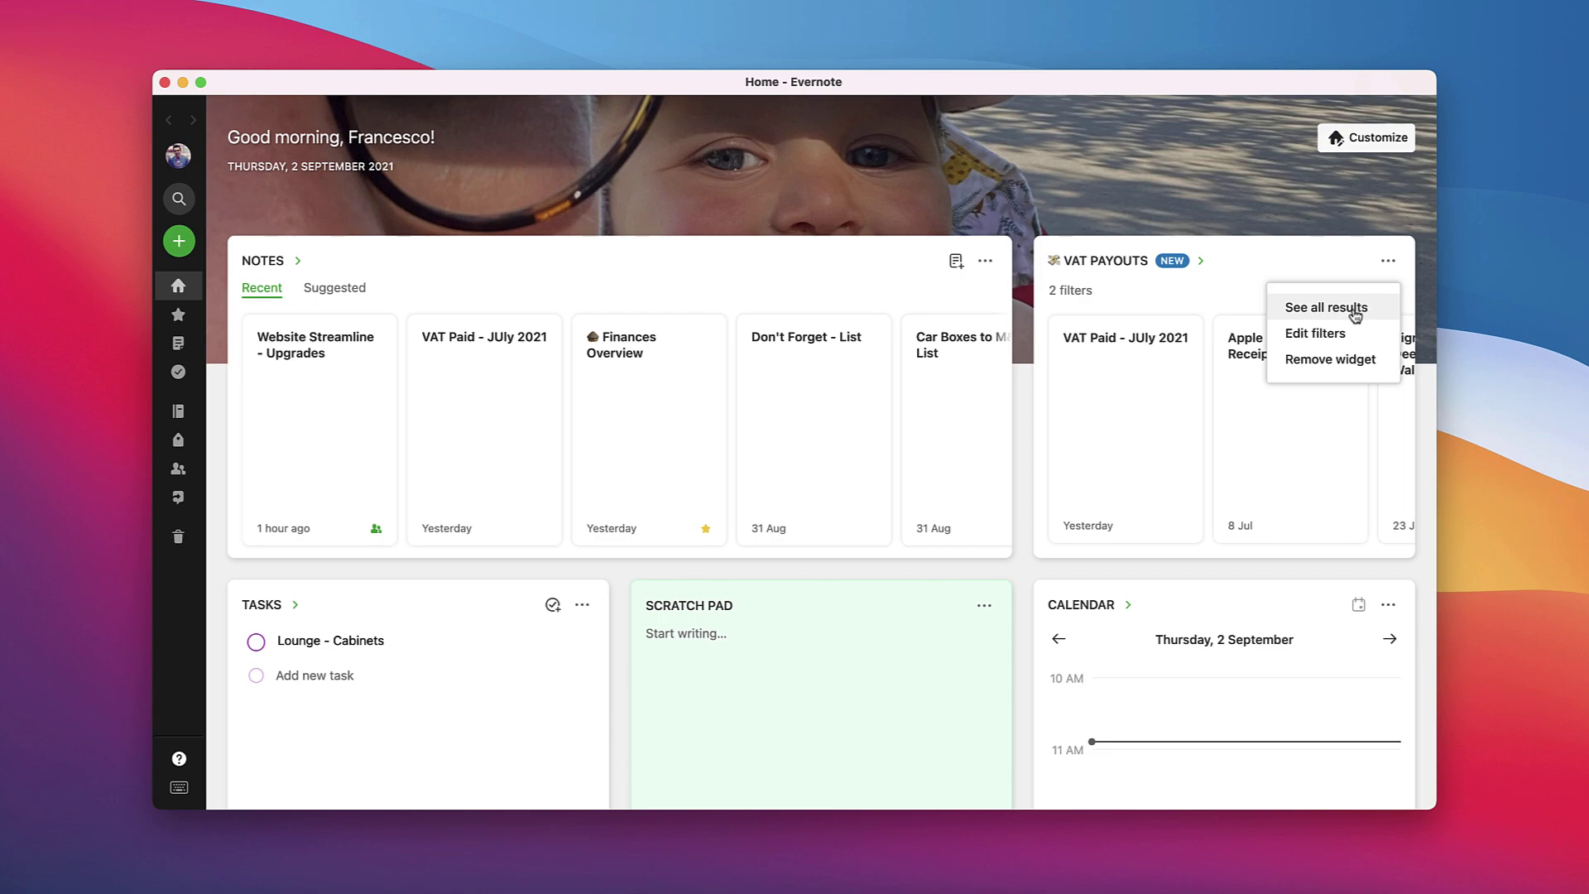
click(1358, 336)
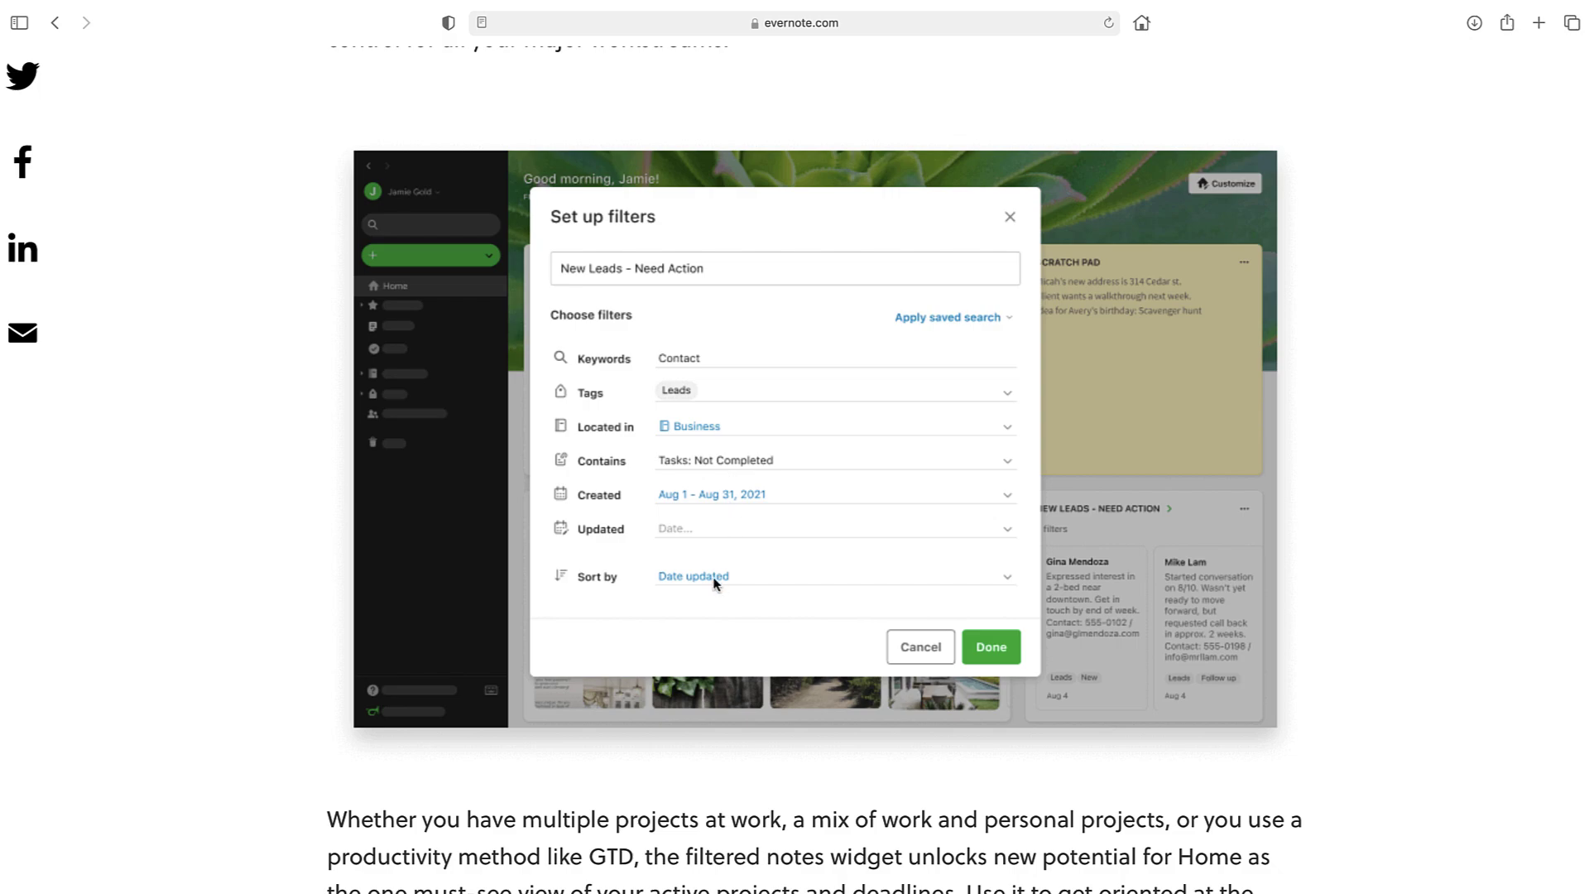
scroll(716, 583, down, 15)
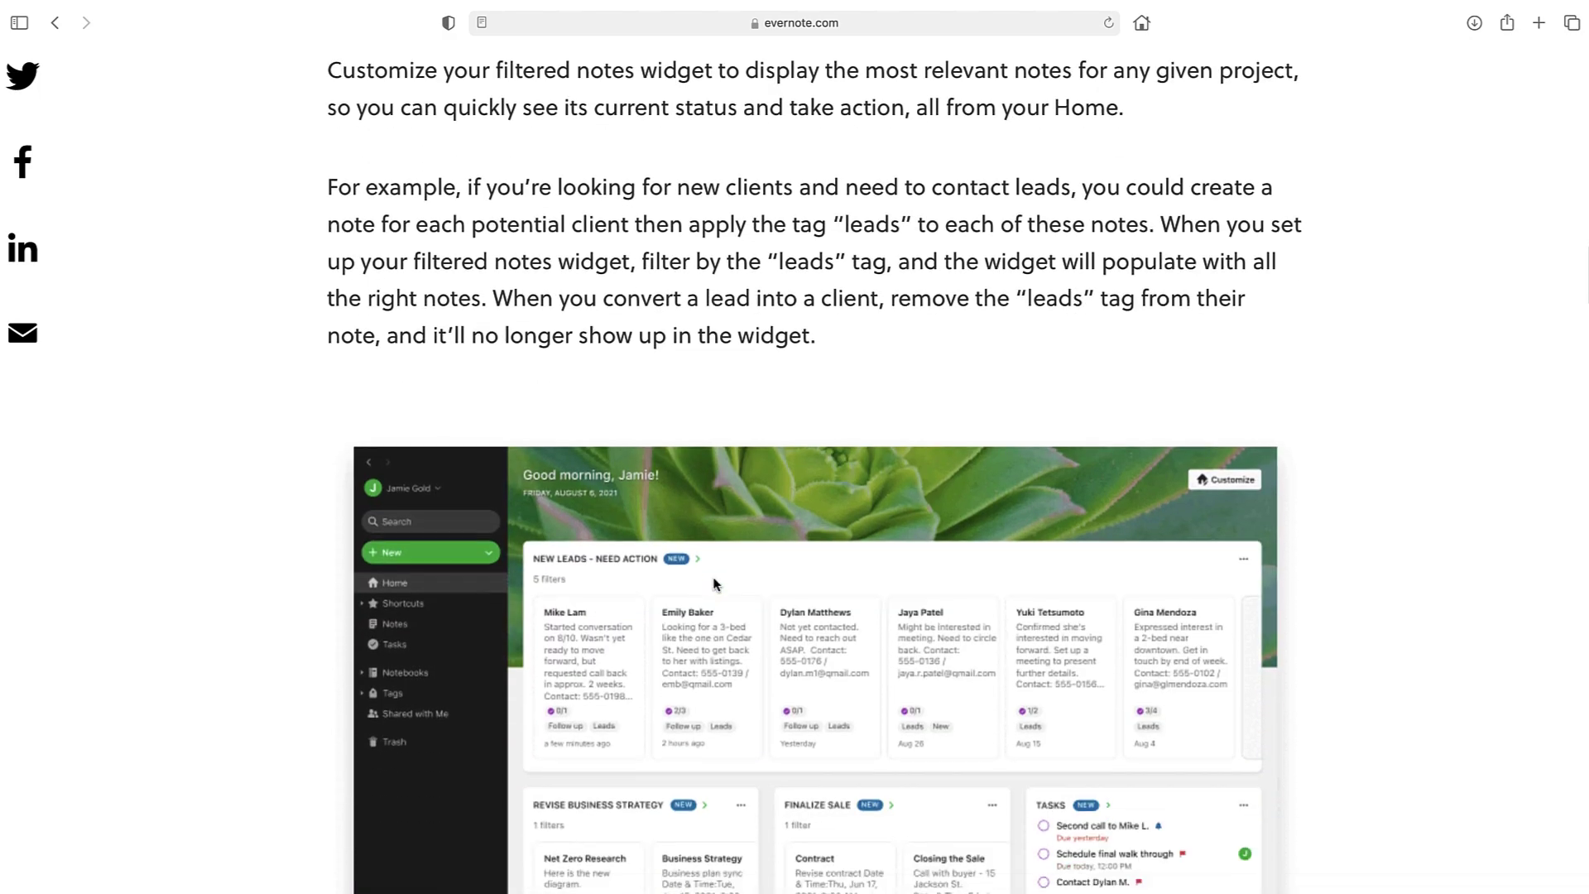
scroll(716, 583, down, 2)
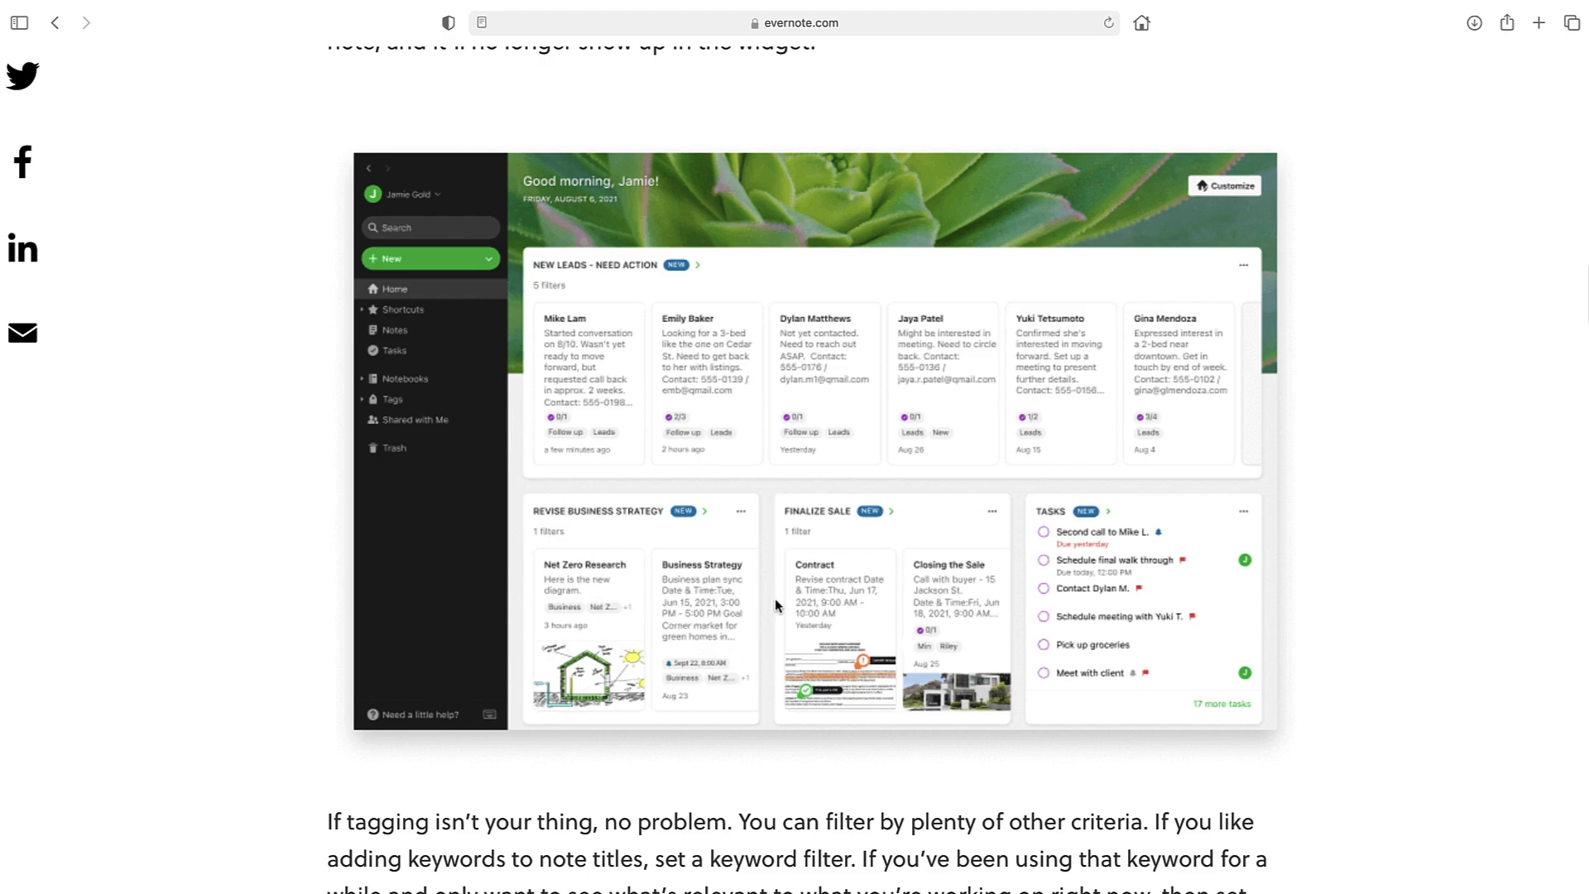
scroll(775, 598, down, 1)
scroll(929, 627, down, 15)
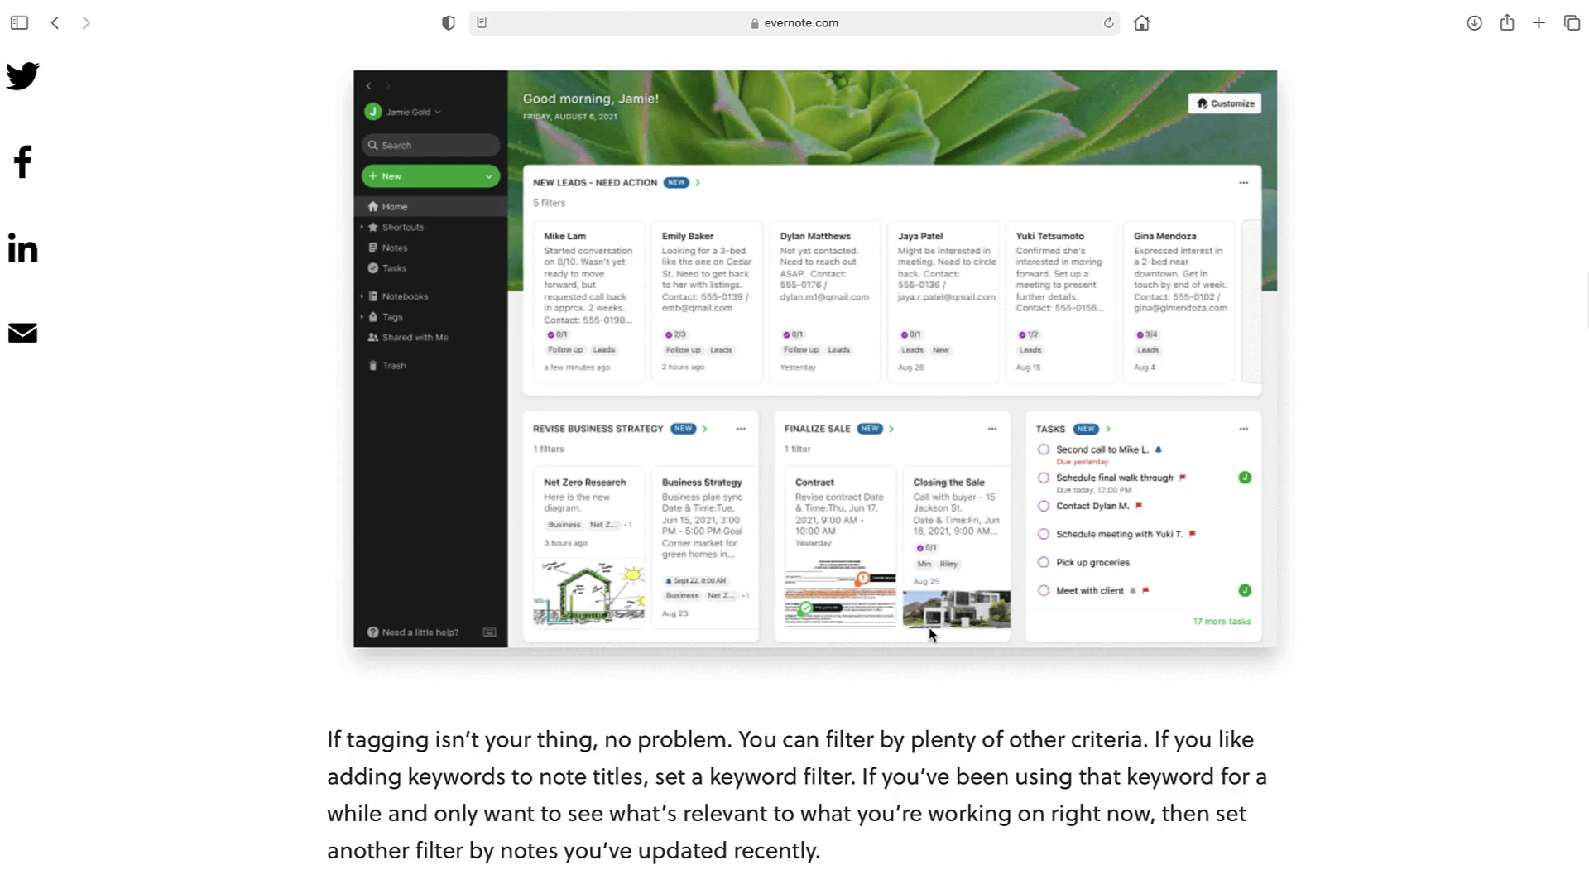
scroll(927, 624, down, 10)
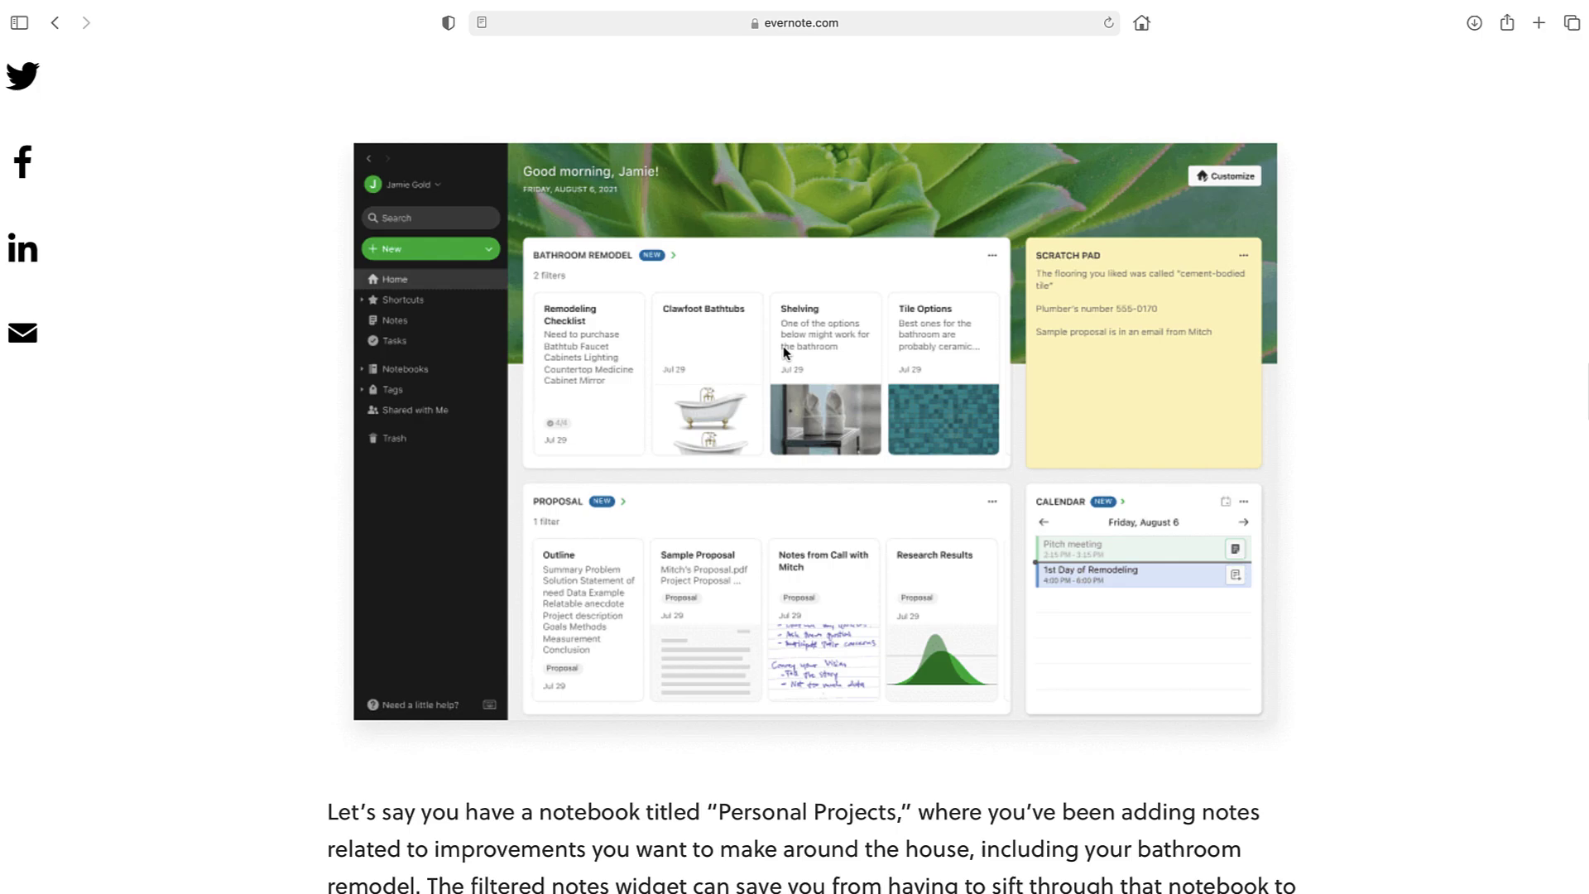
scroll(815, 529, down, 1)
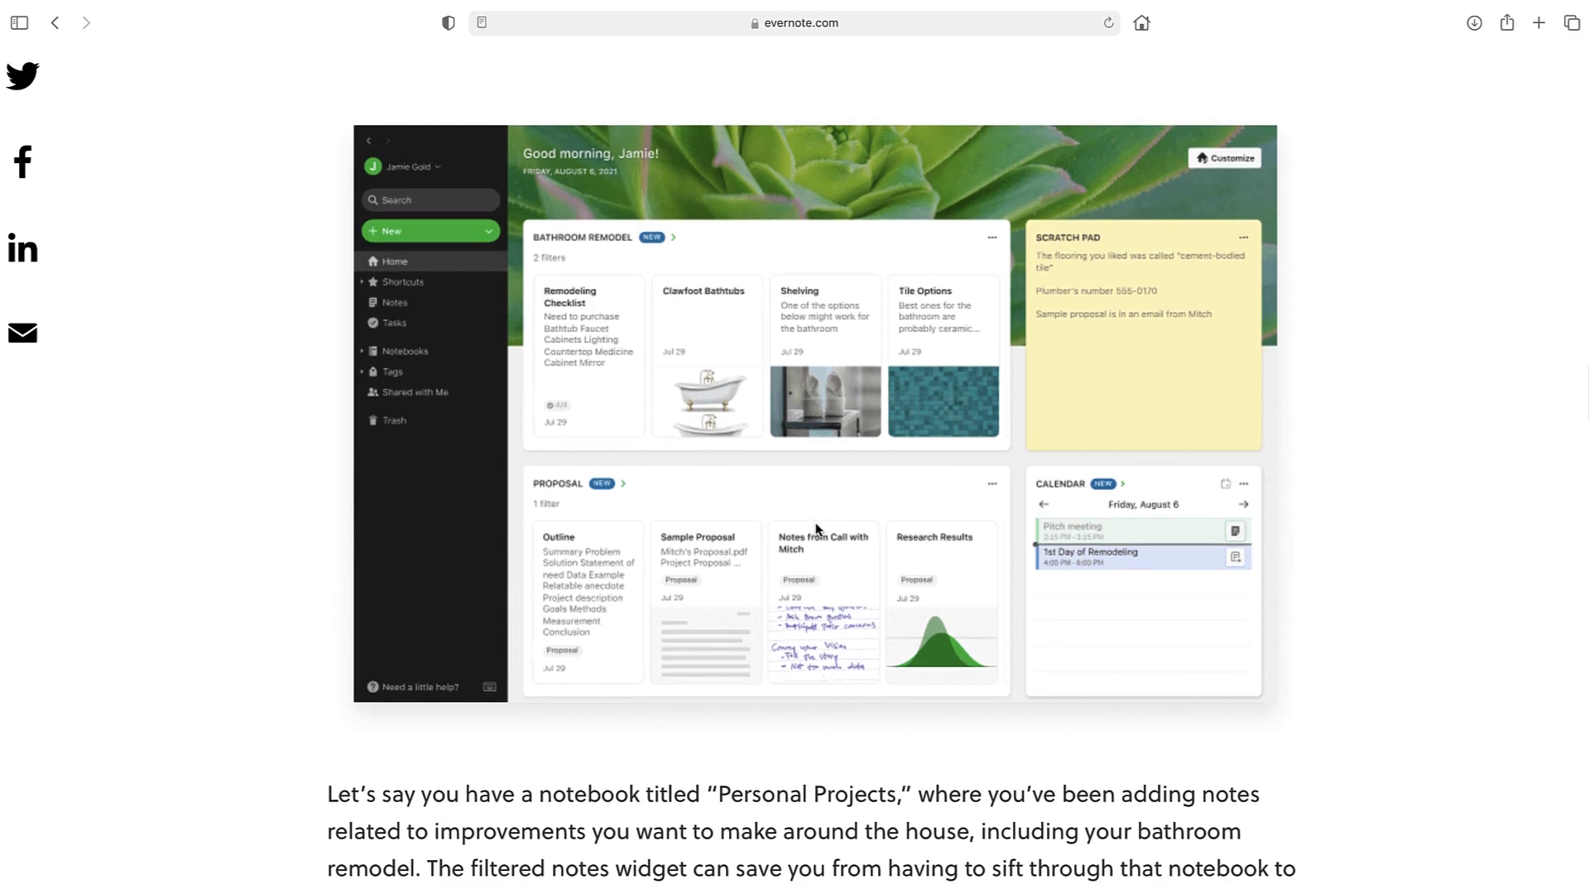
scroll(623, 614, down, 20)
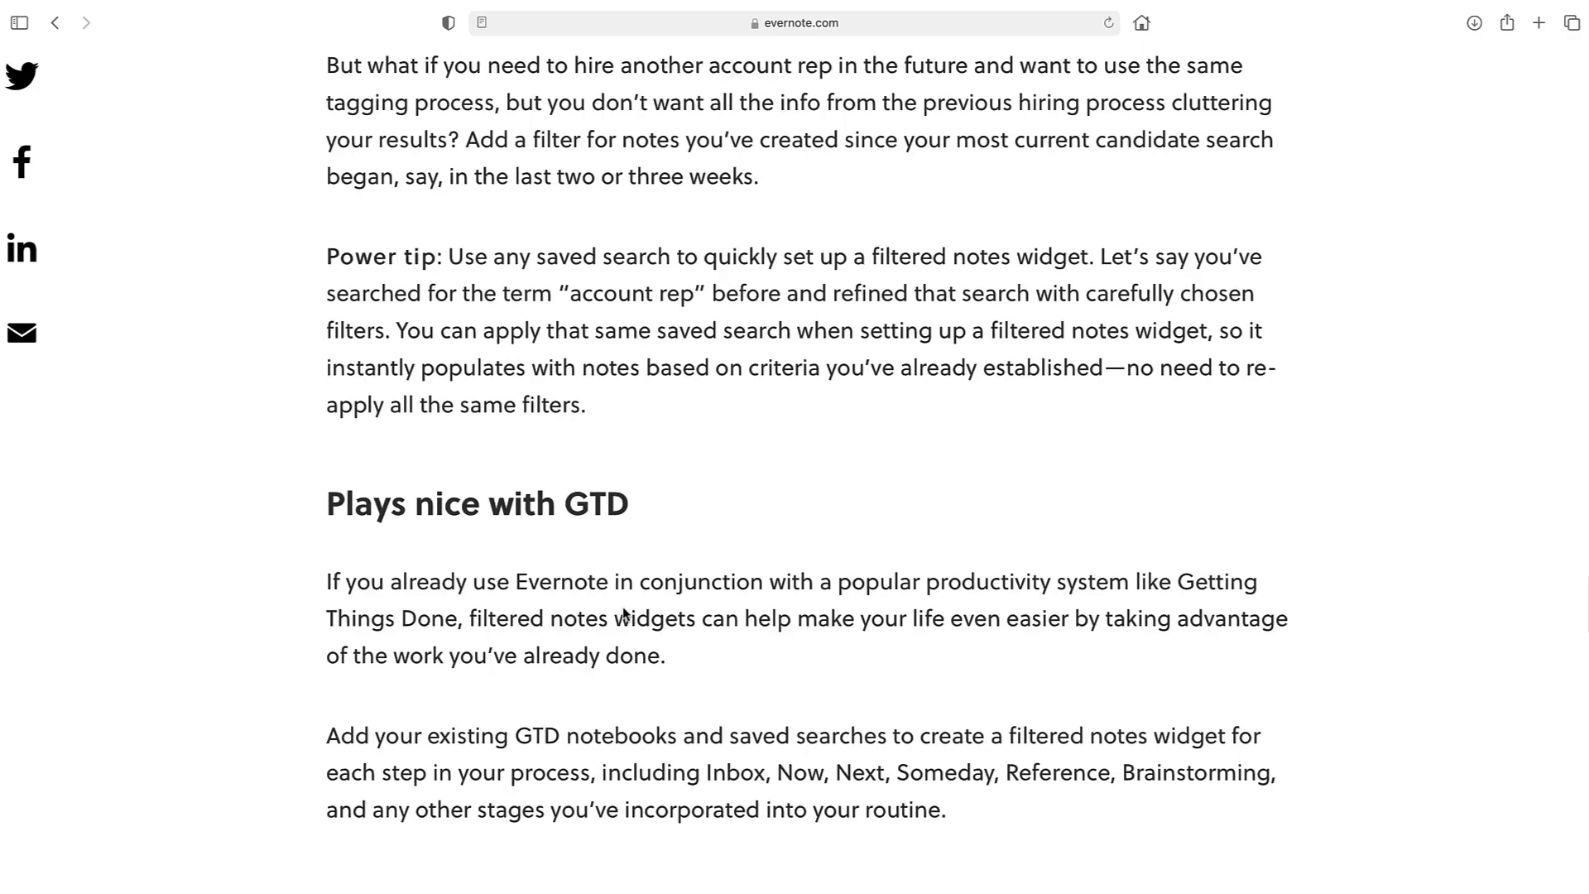
scroll(624, 614, down, 15)
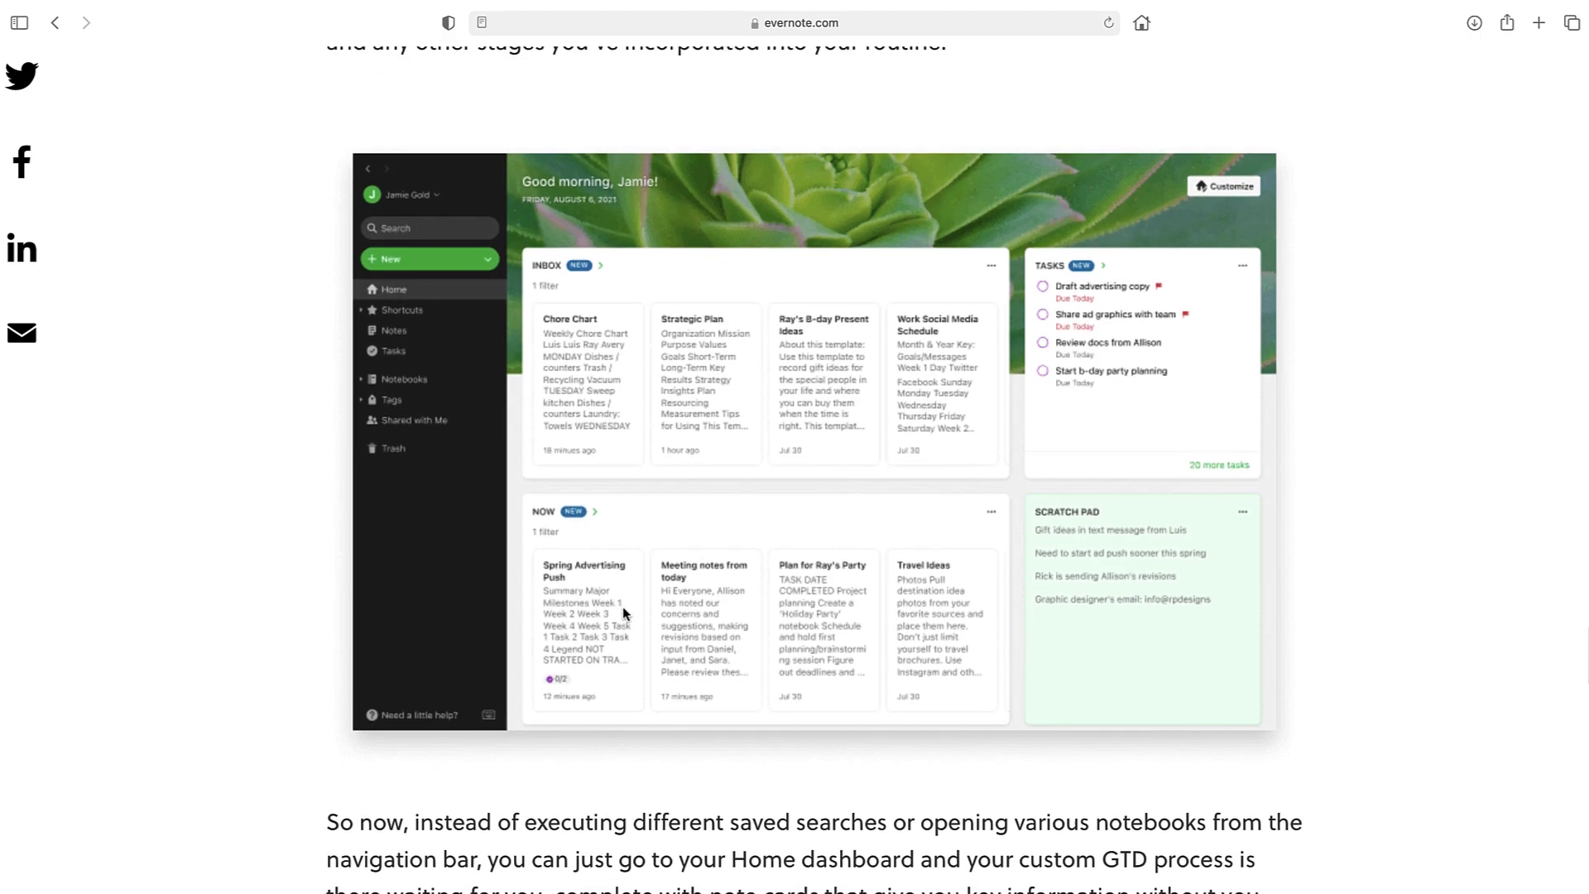
scroll(624, 612, down, 1)
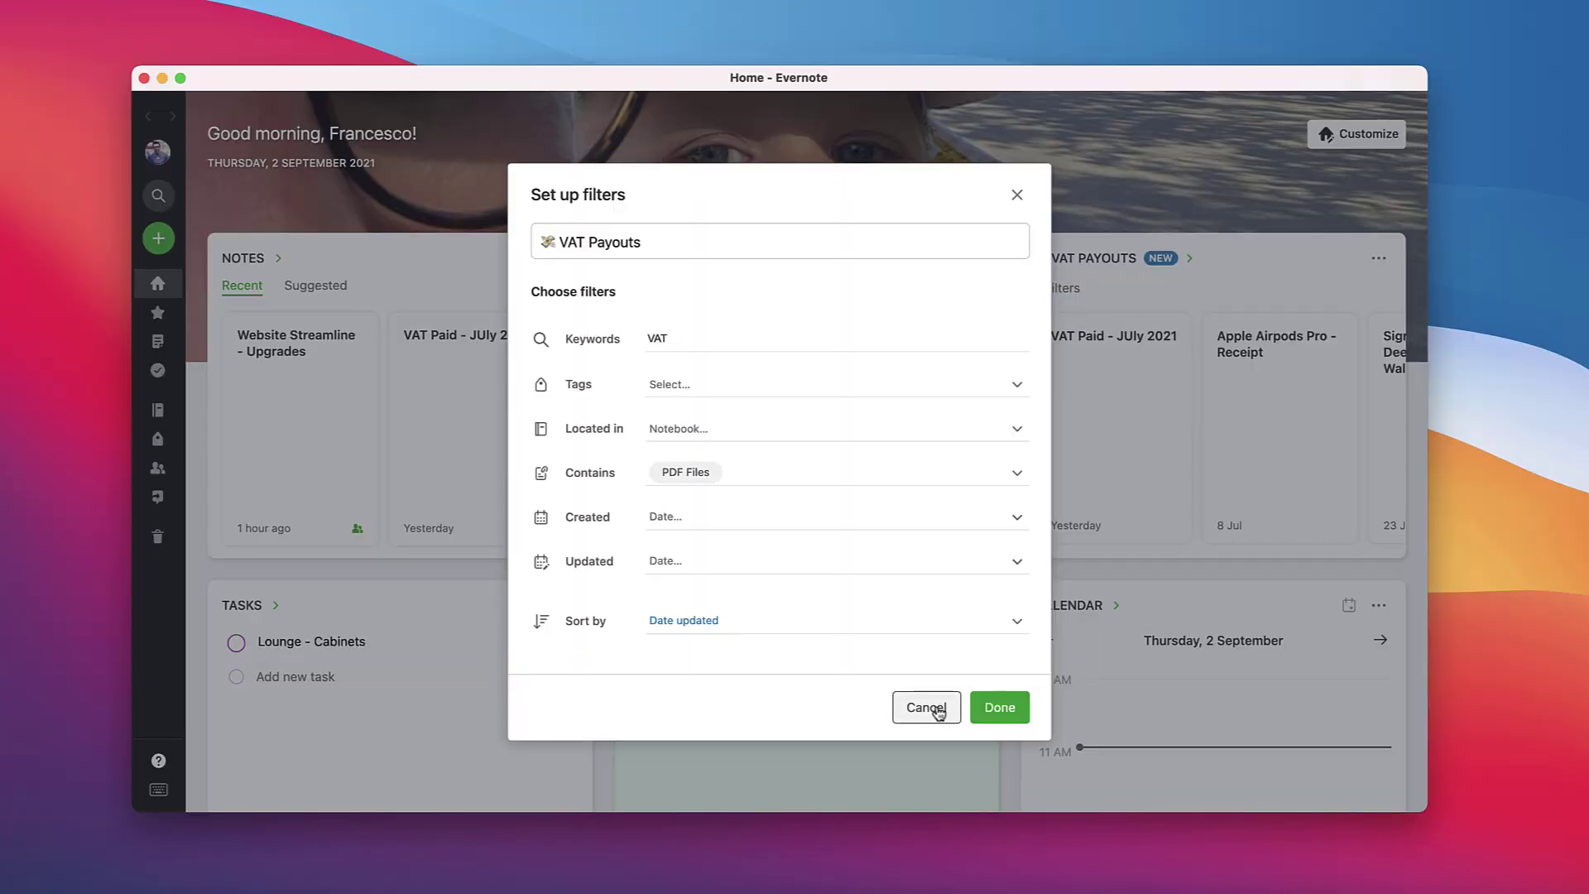
Step: Cancel the VAT Payouts filter dialog unchanged and open Customize your Home
click(937, 710)
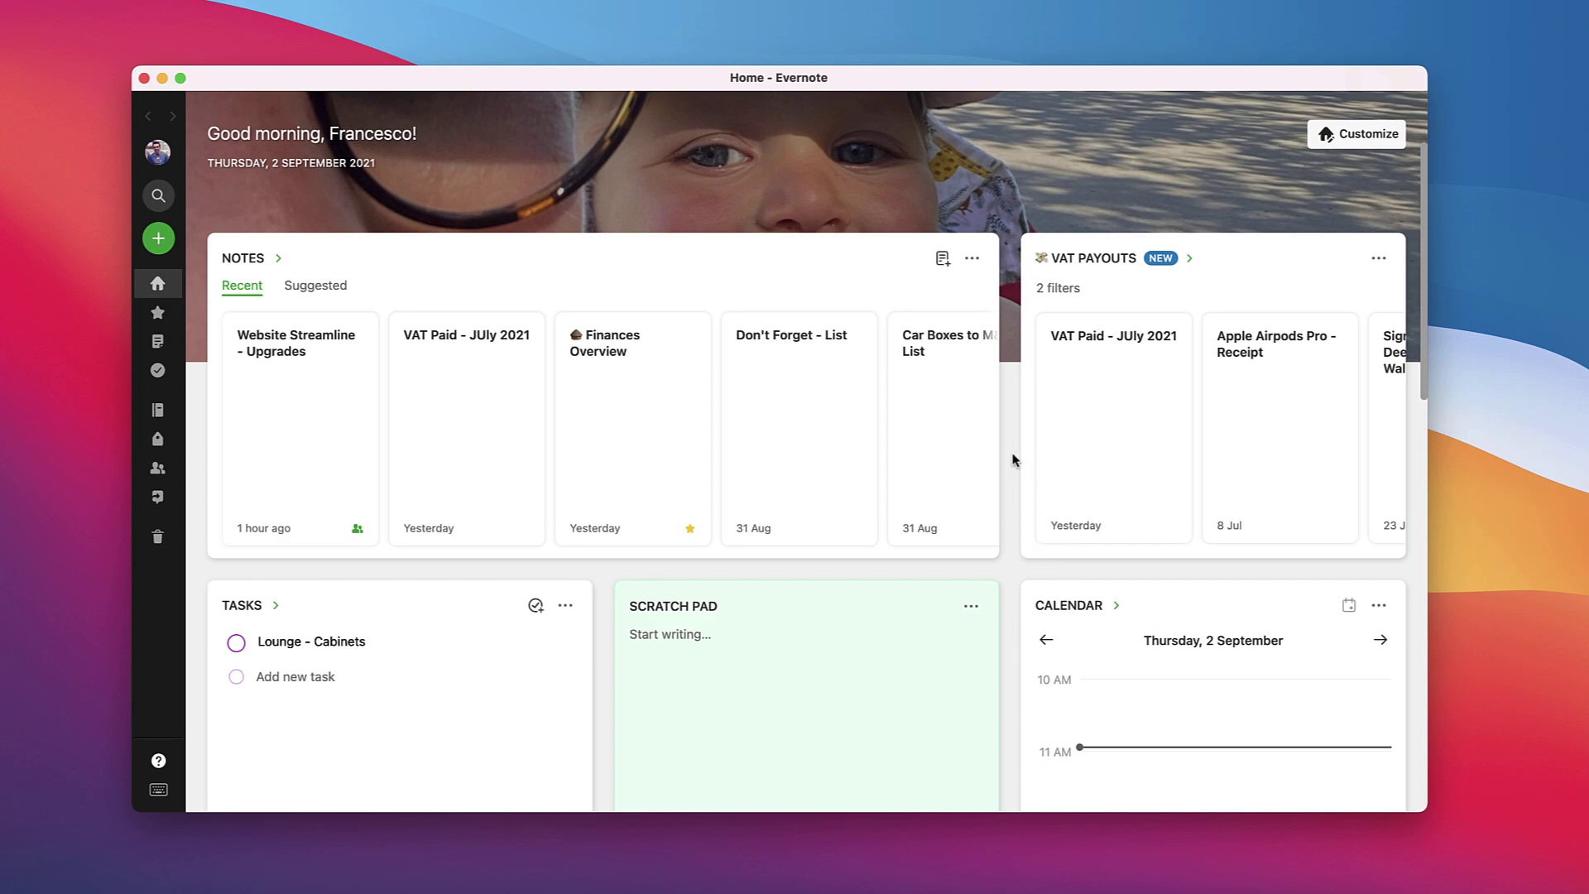
click(1377, 137)
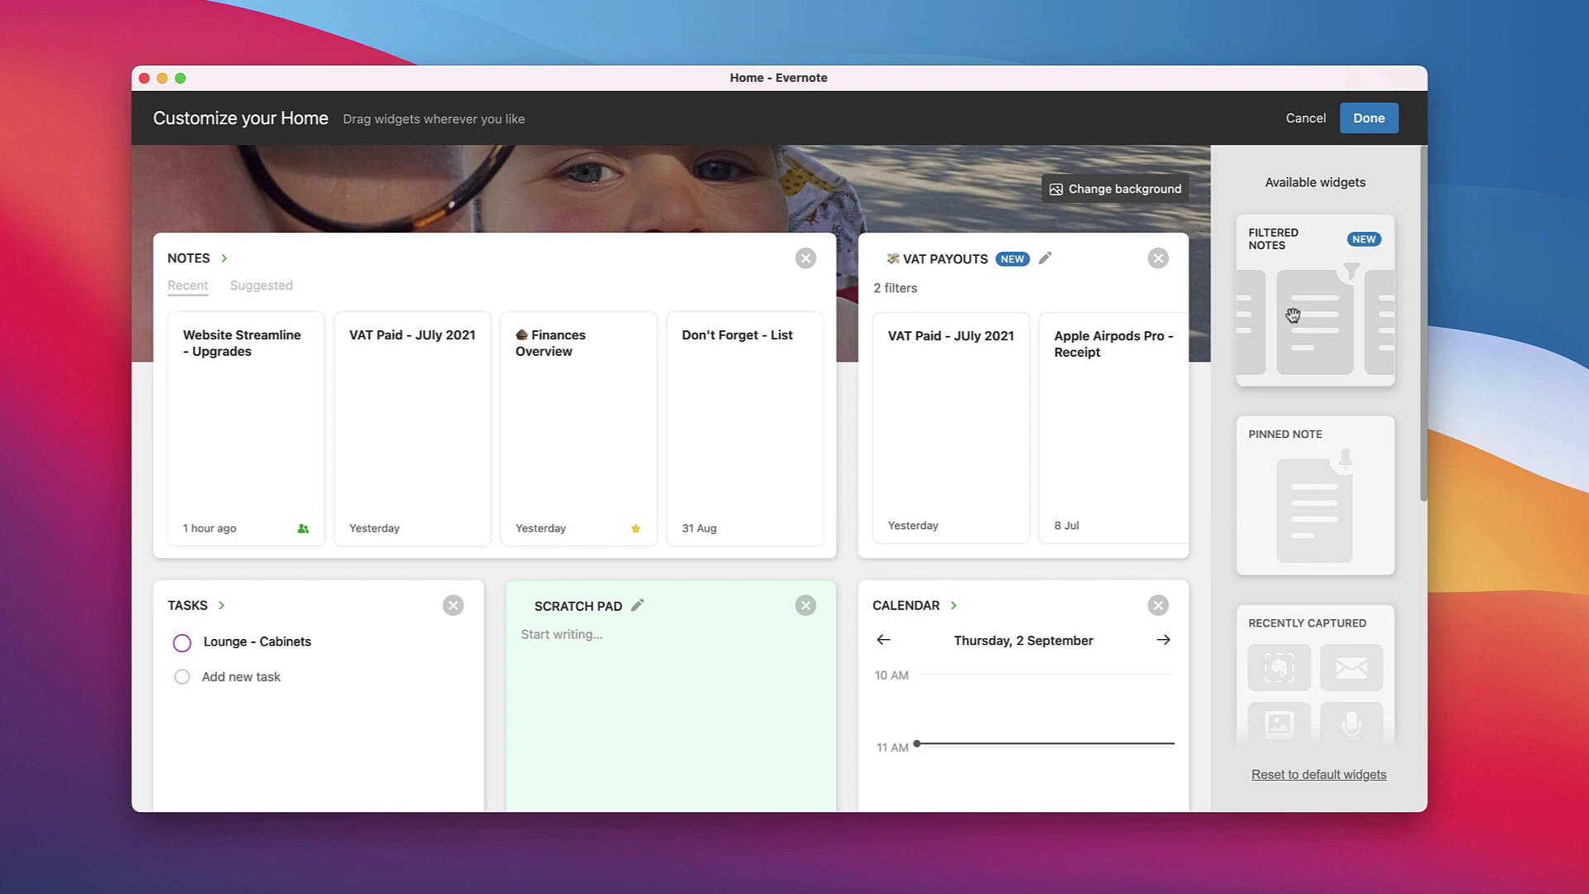
Step: Add two Filtered Notes widgets with setup cancelled, then remove the empty one from Home
drag(1253, 368, 821, 319)
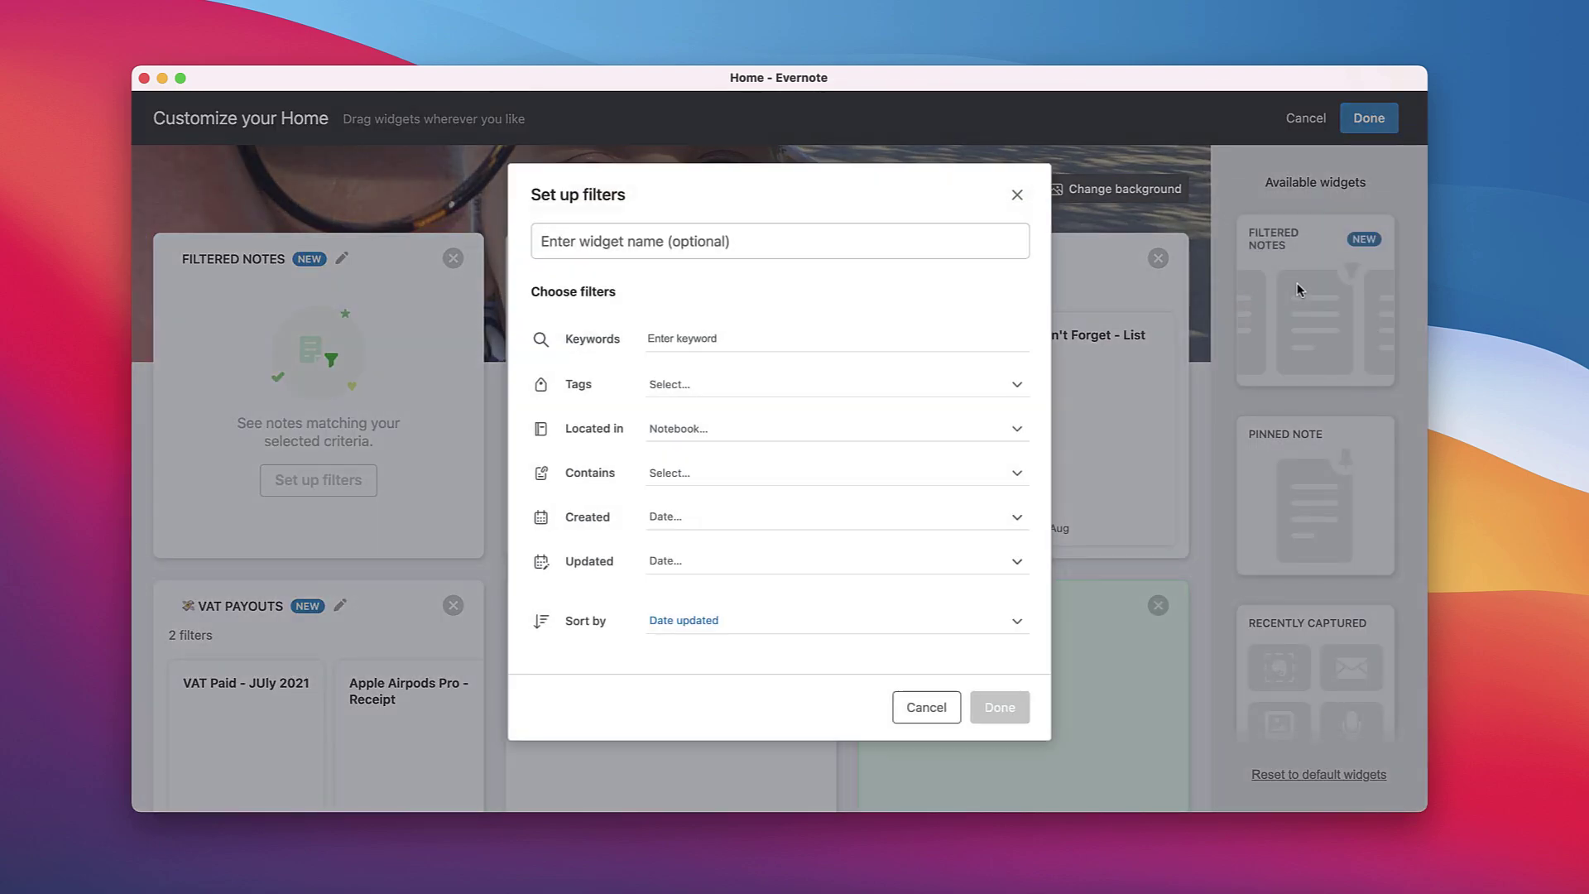
click(946, 703)
drag(1314, 331, 782, 375)
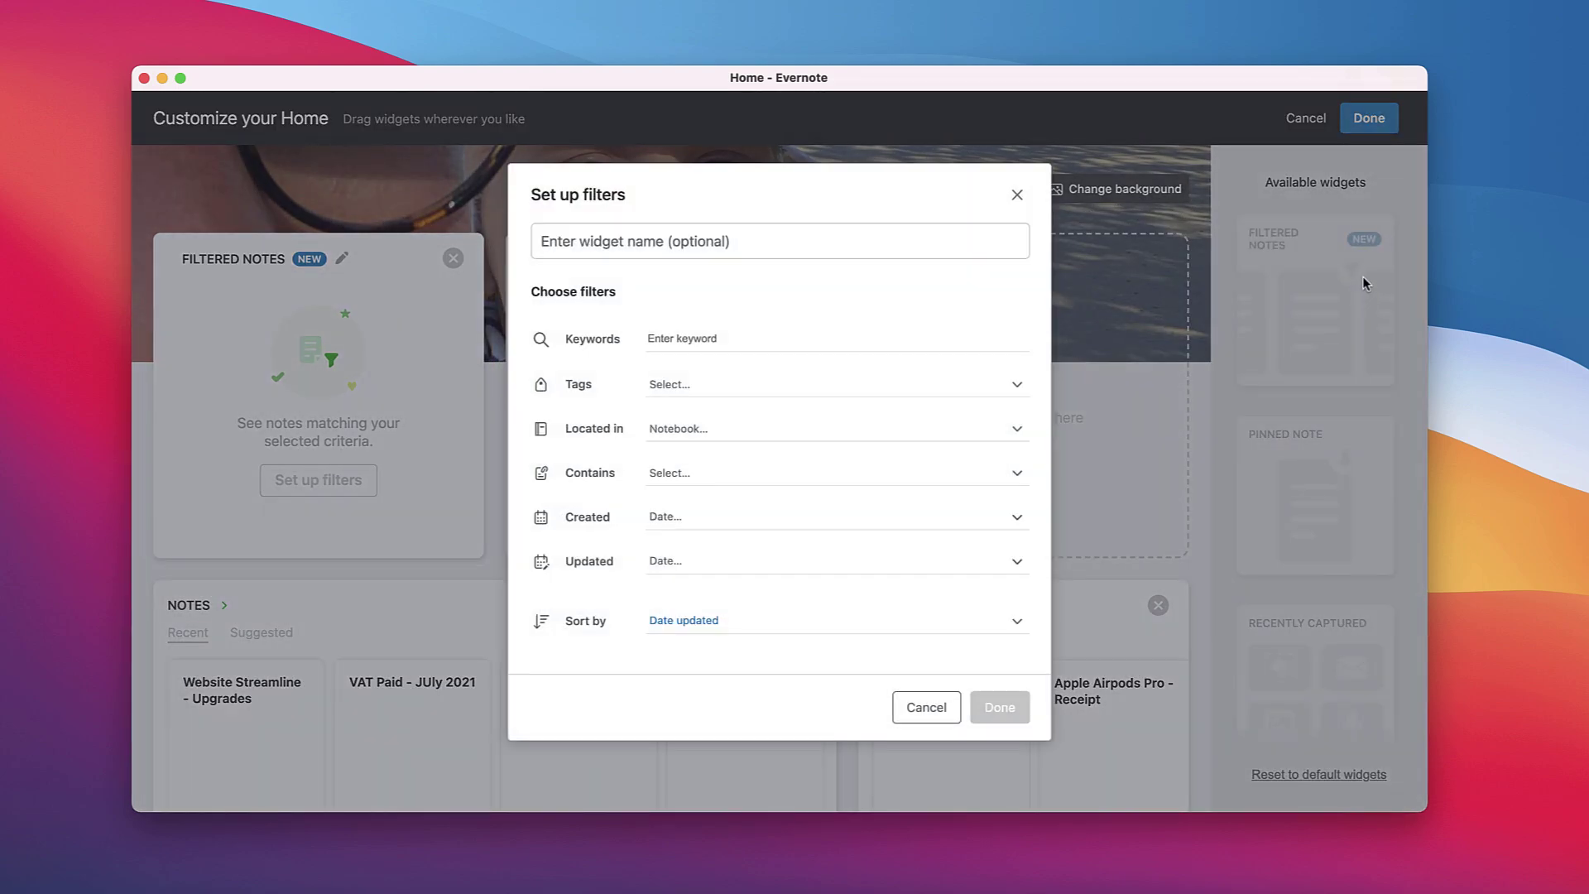
click(948, 705)
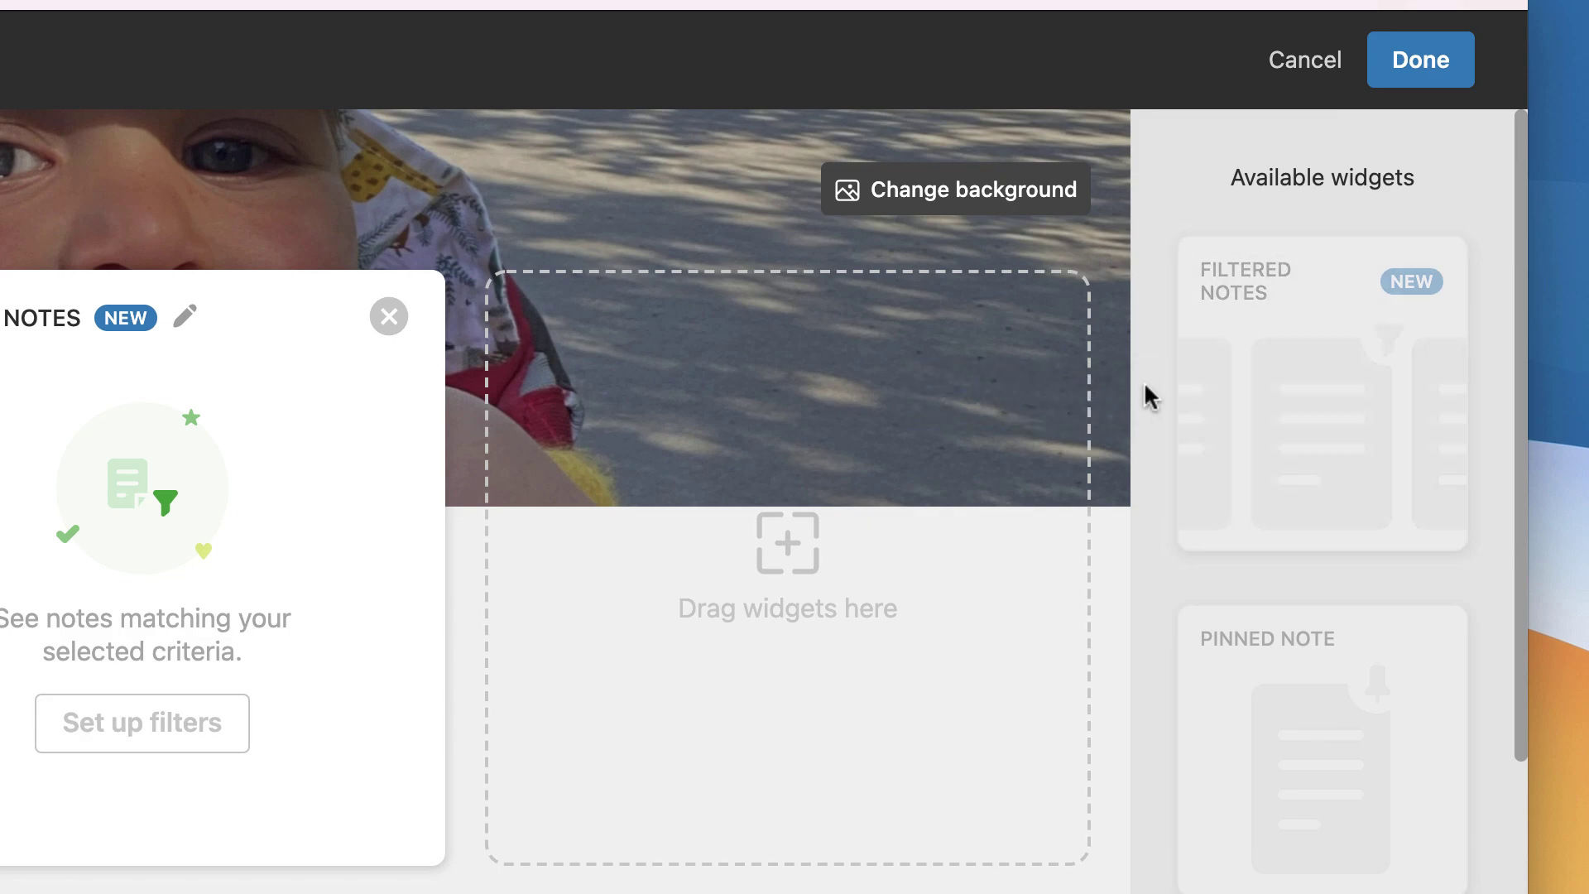
mouse_move(1252, 395)
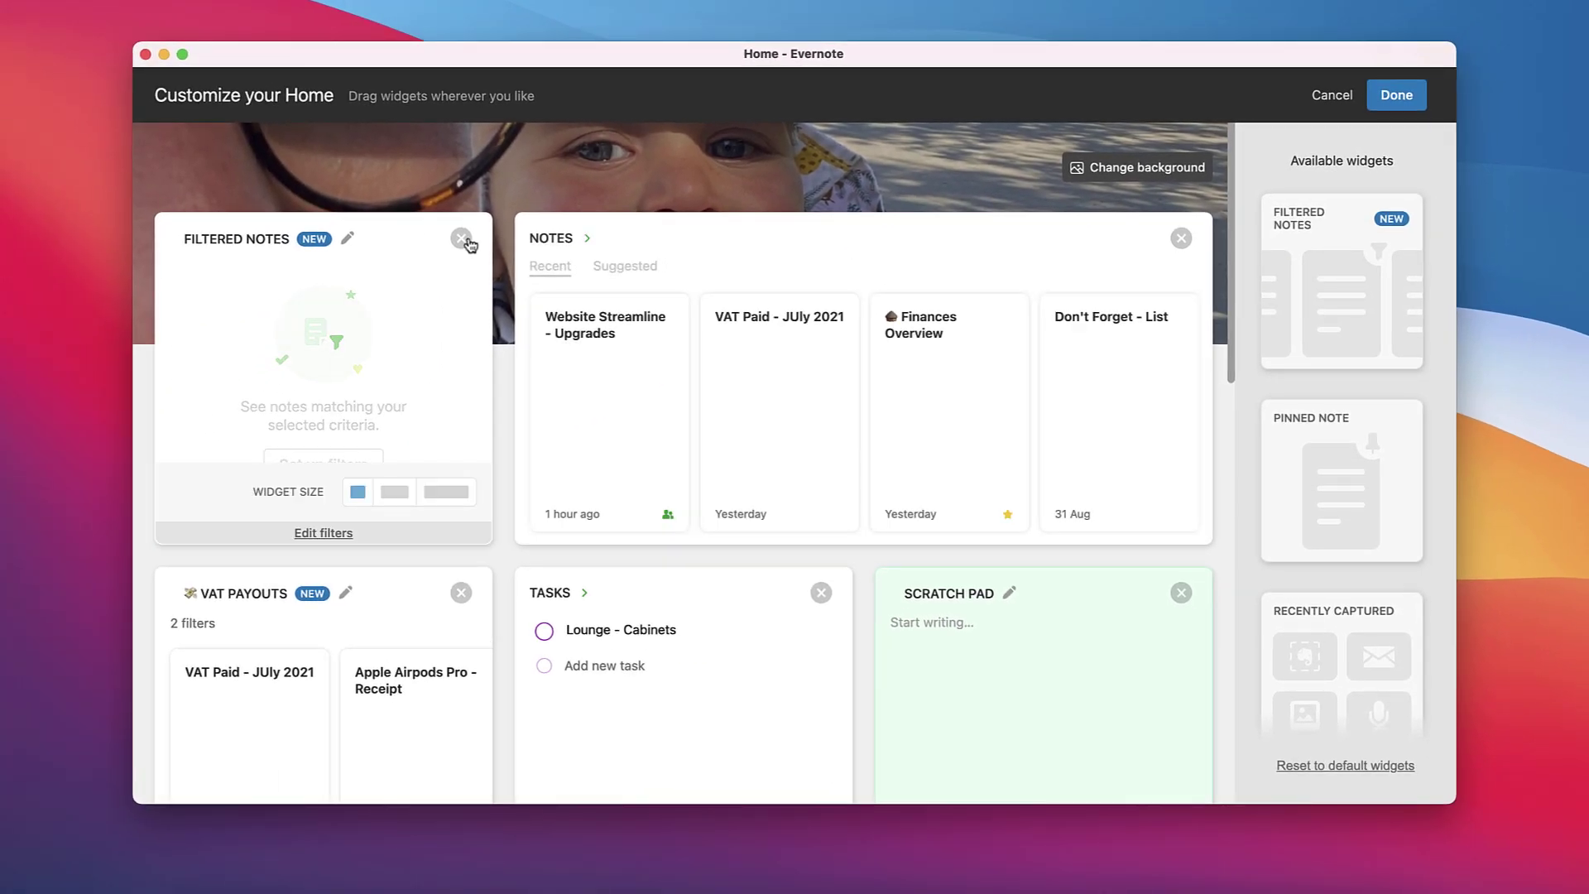
click(403, 244)
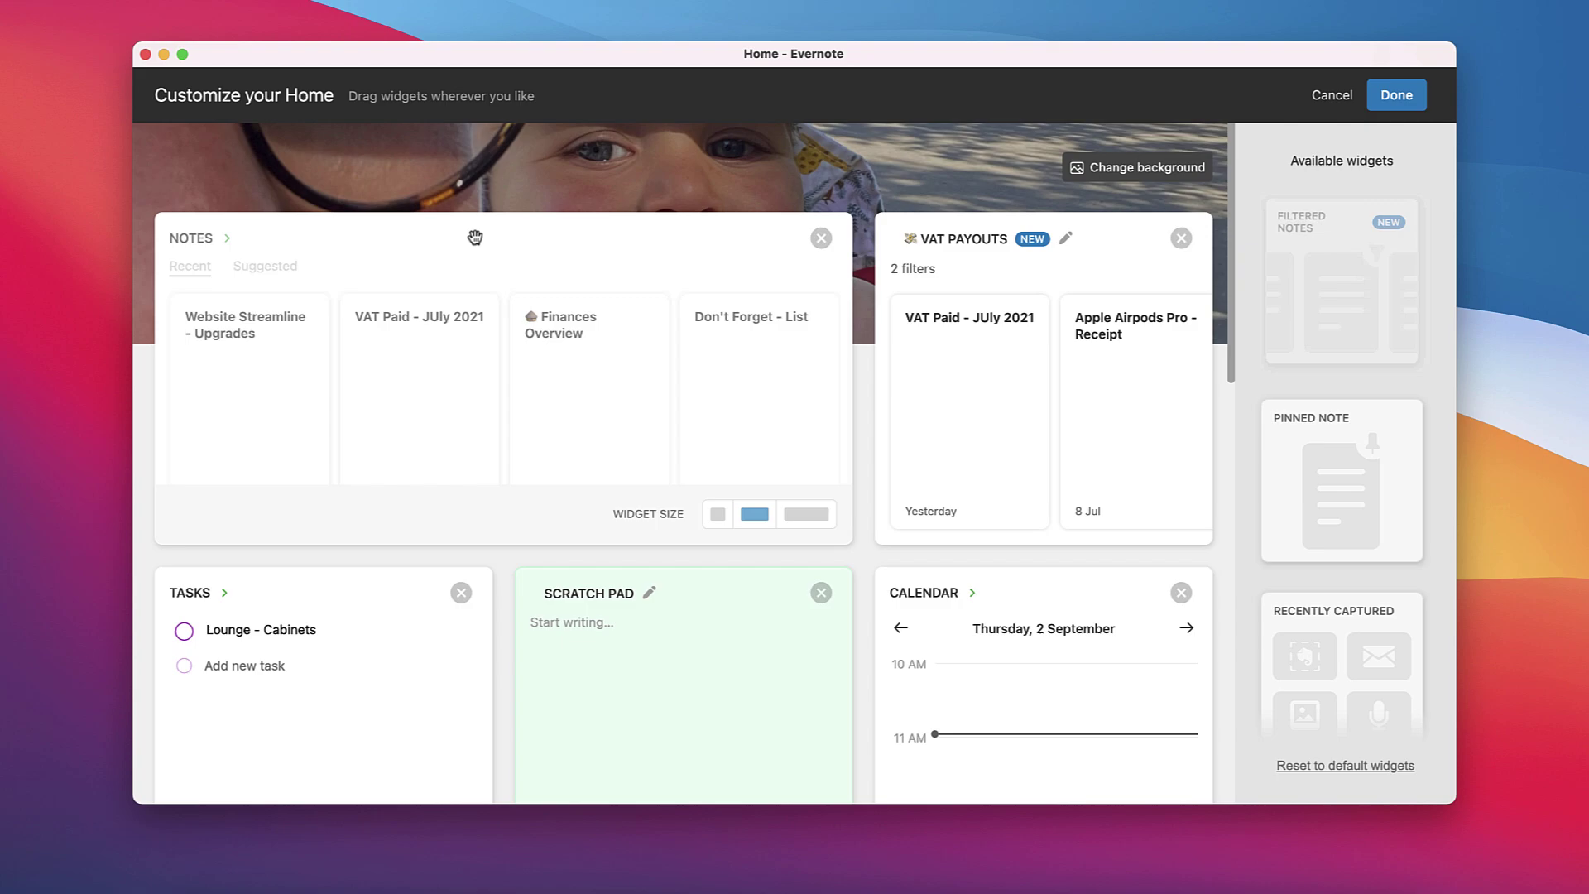